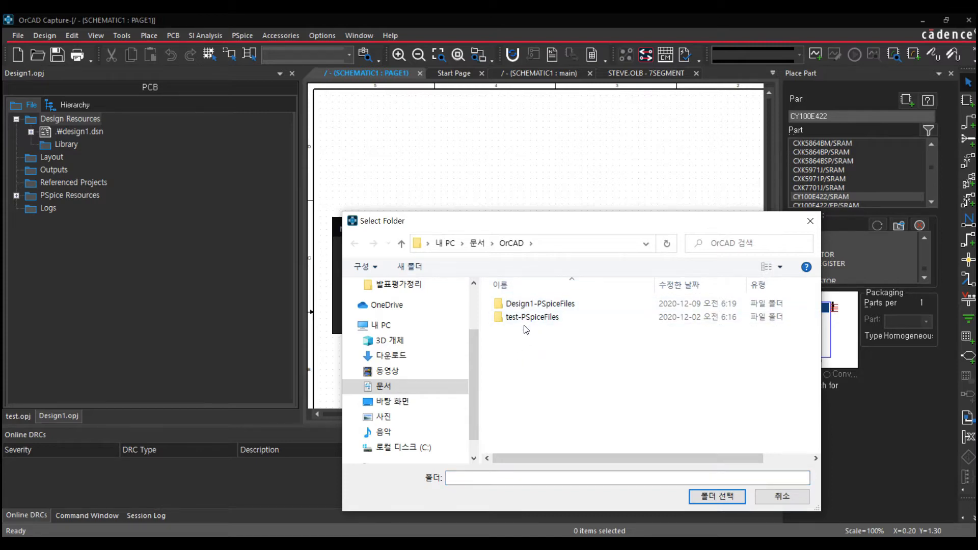
Create a folder named CPU inside the OrCAD documents folder and choose it as the new project's location.
click(419, 268)
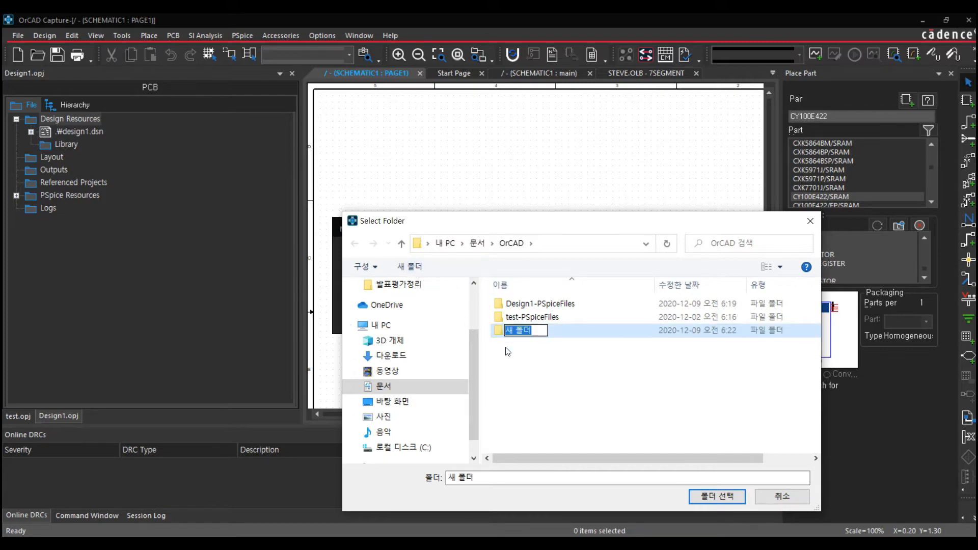
text(CPU)
click(517, 355)
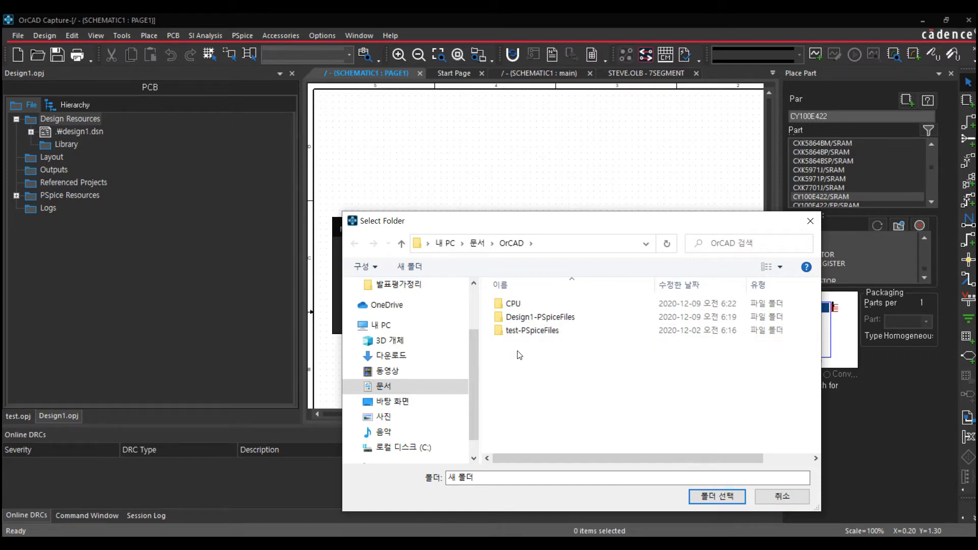
double_click(515, 304)
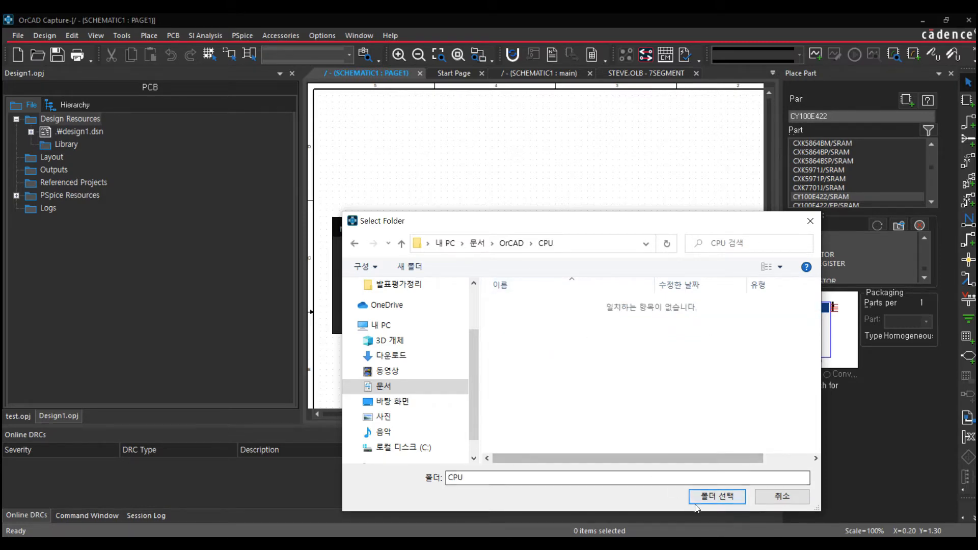
click(706, 496)
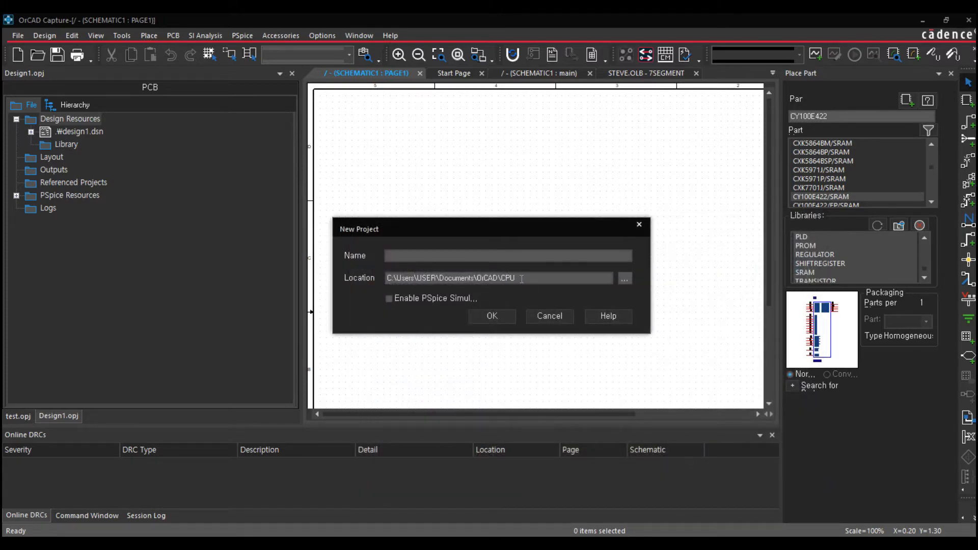
Name the new project CPU and create it without PSpice simulation, and narrow the project pane.
click(504, 257)
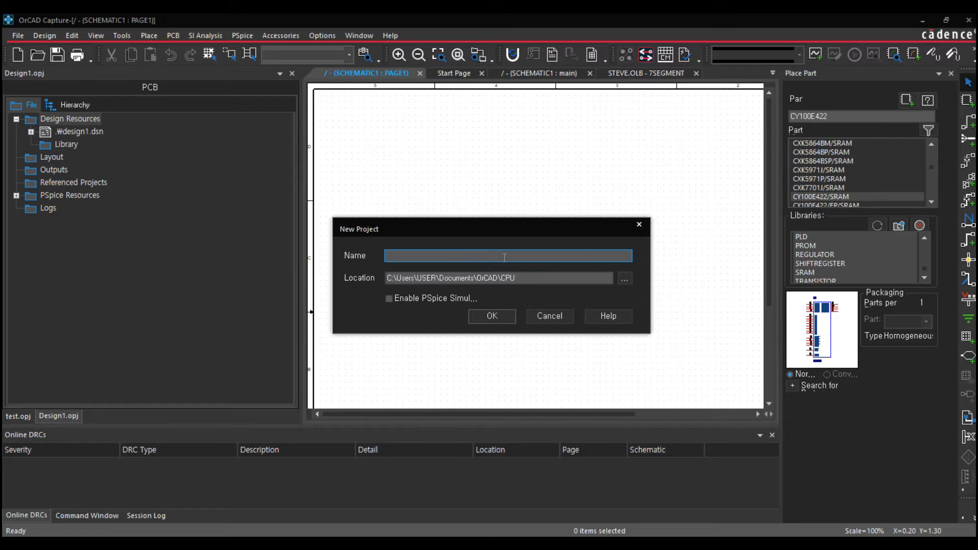
text(CPU)
click(492, 316)
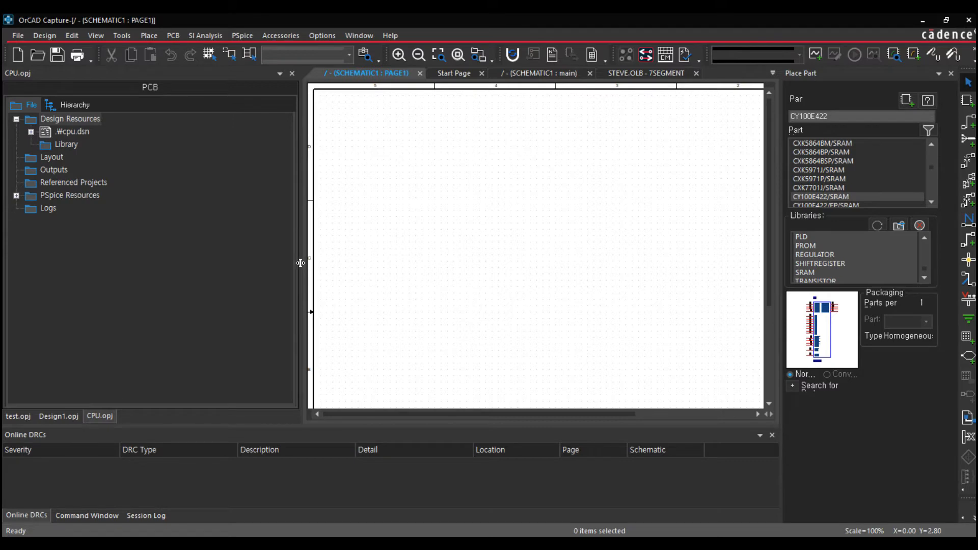
drag(301, 264, 219, 263)
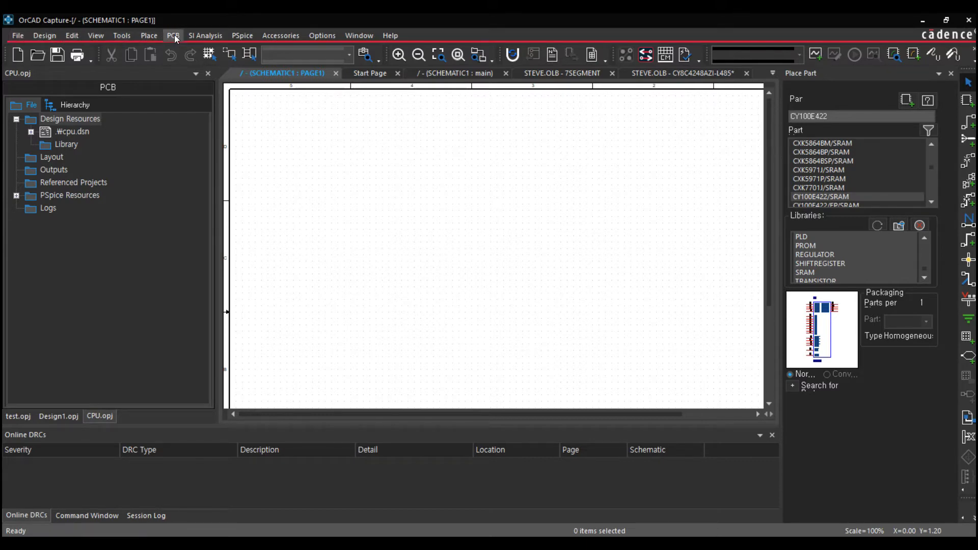
click(76, 37)
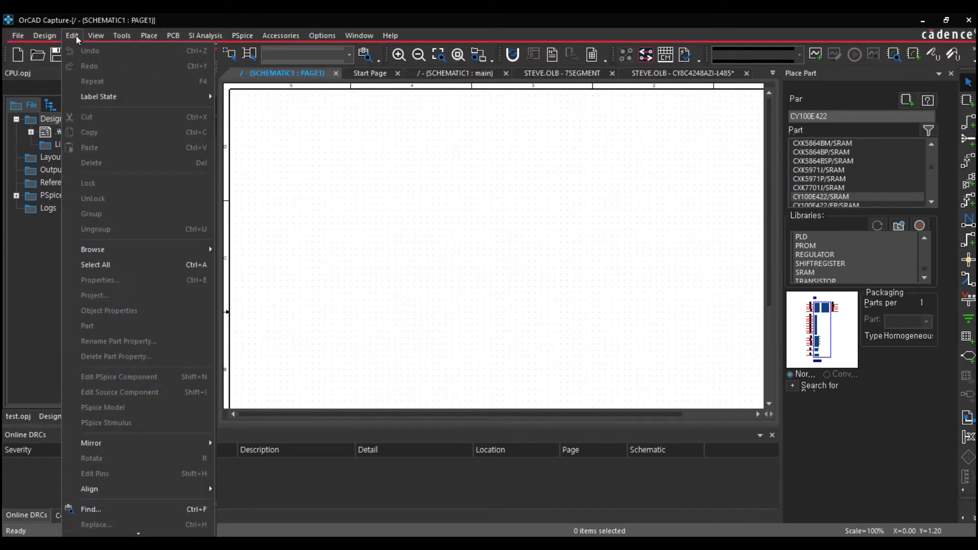
mouse_move(118, 37)
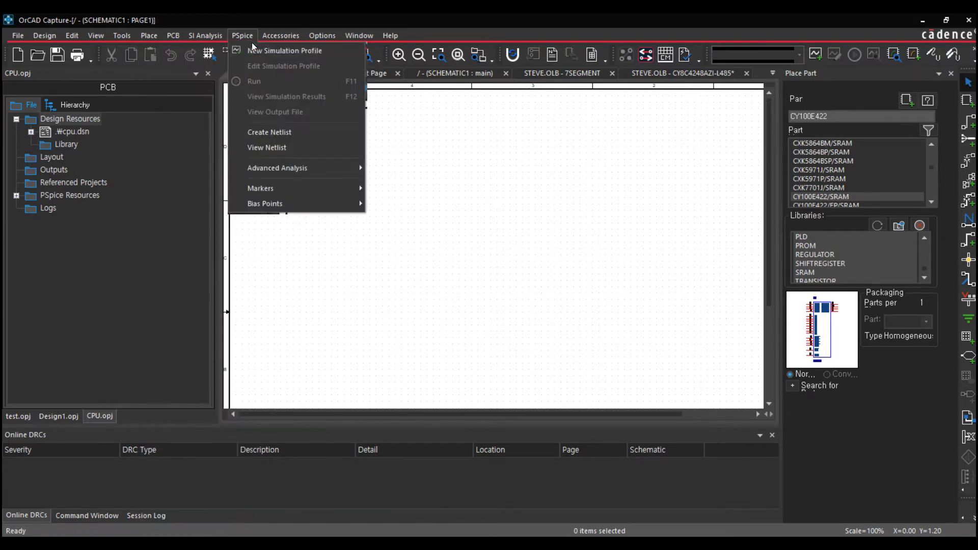
mouse_move(172, 37)
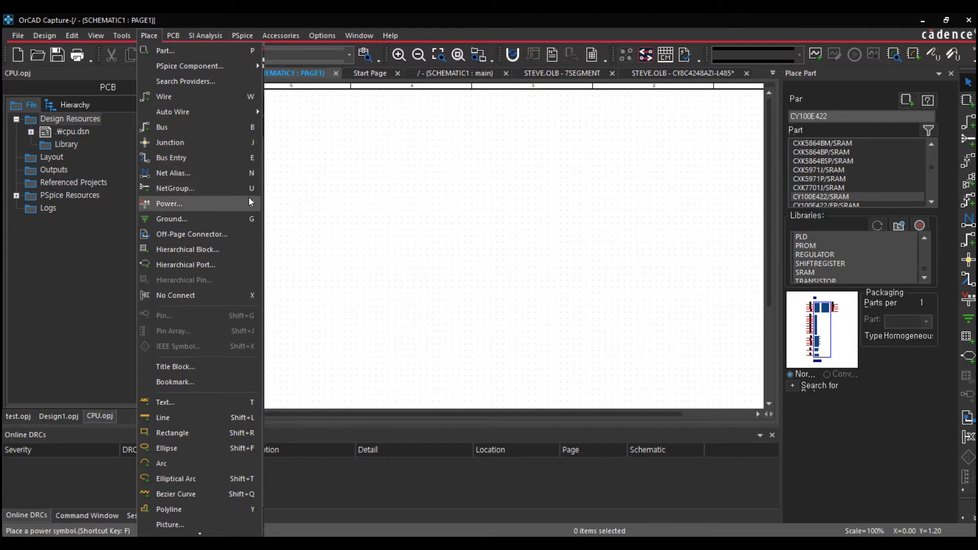
click(301, 228)
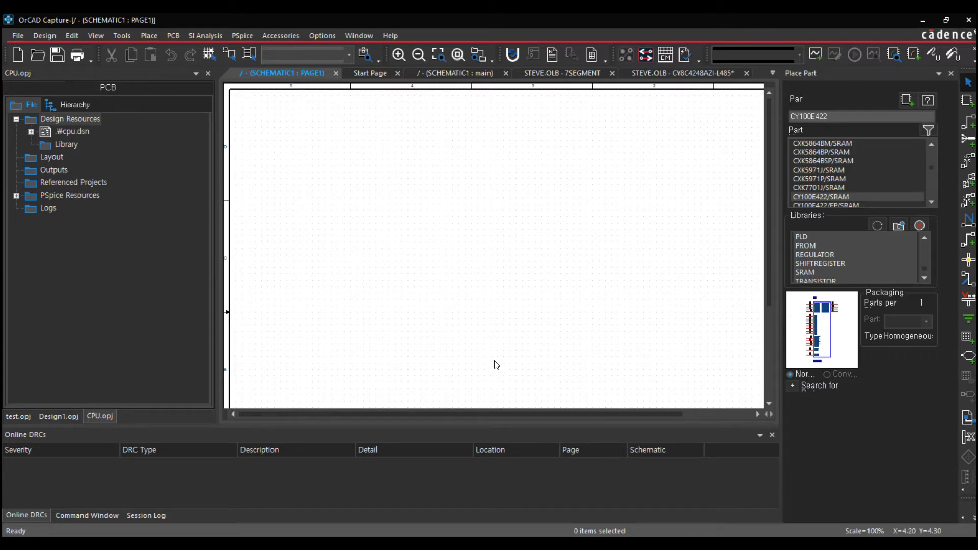
Show the Command Window below the schematic and hide the Place Part pane, reopening it once in between.
click(87, 516)
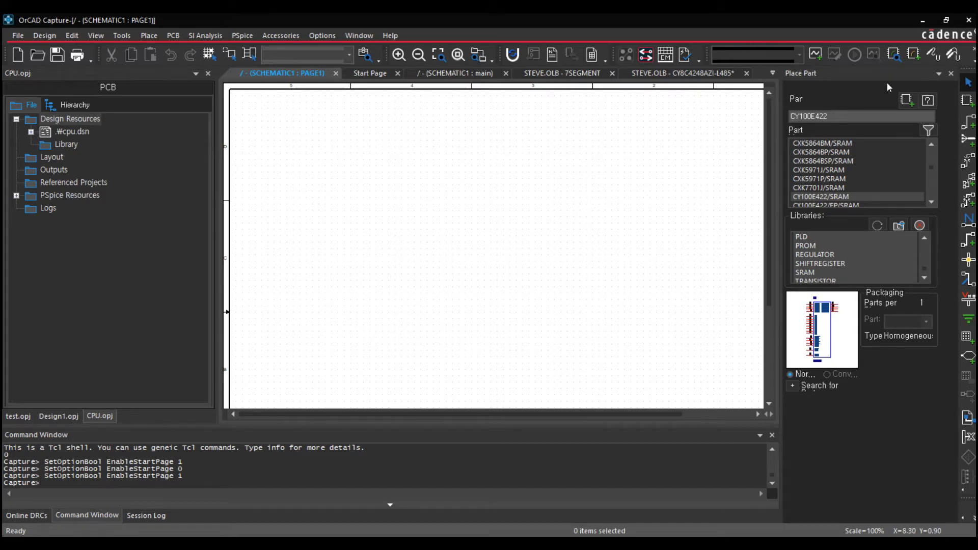
click(951, 77)
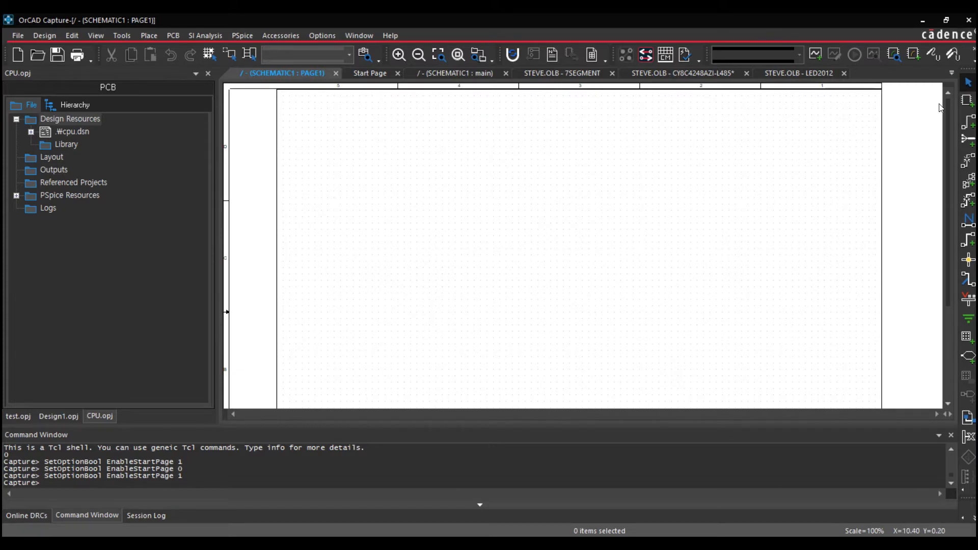
click(967, 102)
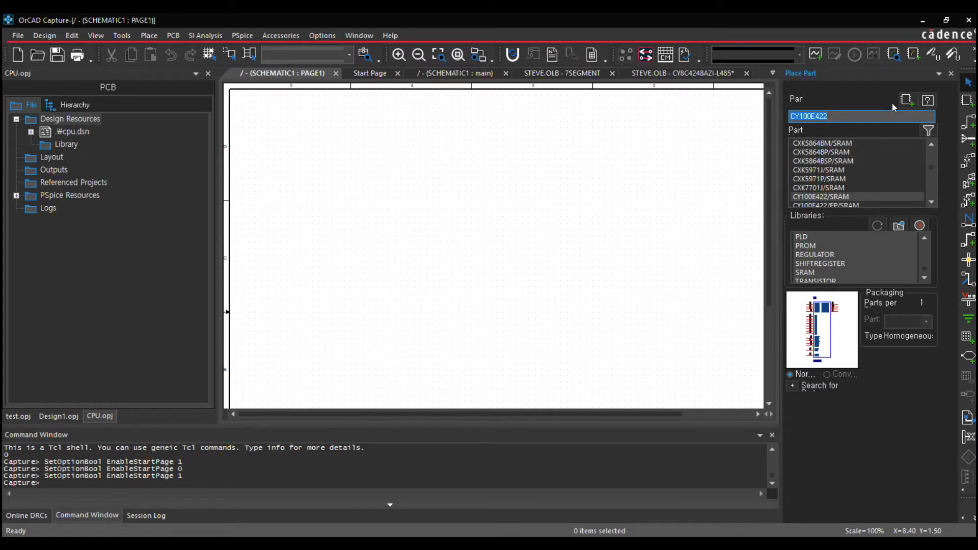
click(950, 74)
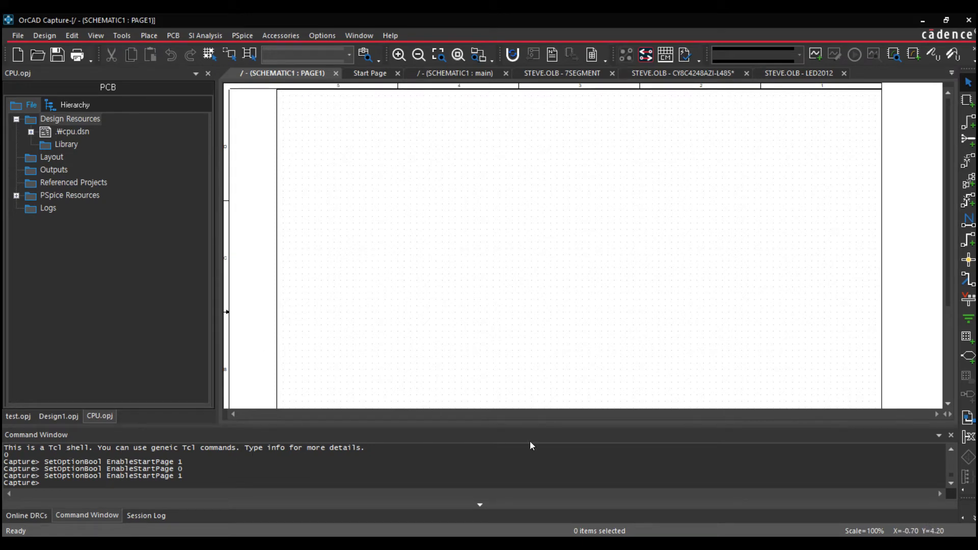
Close the Command Window and restore it, and enter two empty lines at its Capture prompt.
click(951, 436)
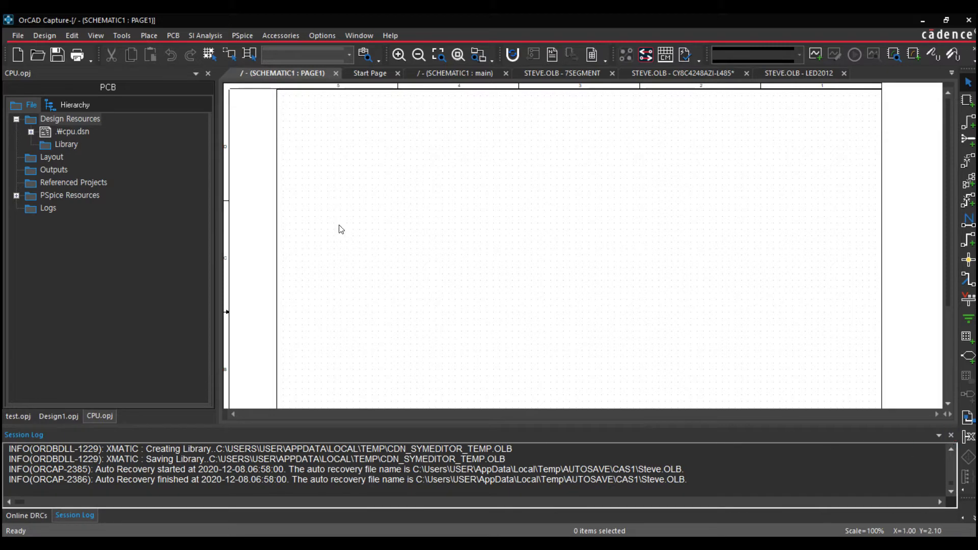
click(99, 35)
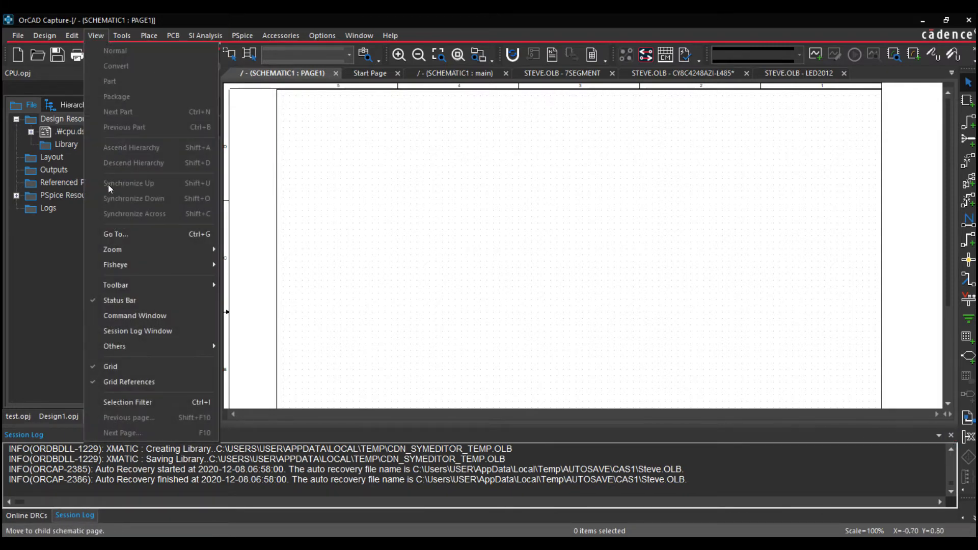
click(132, 316)
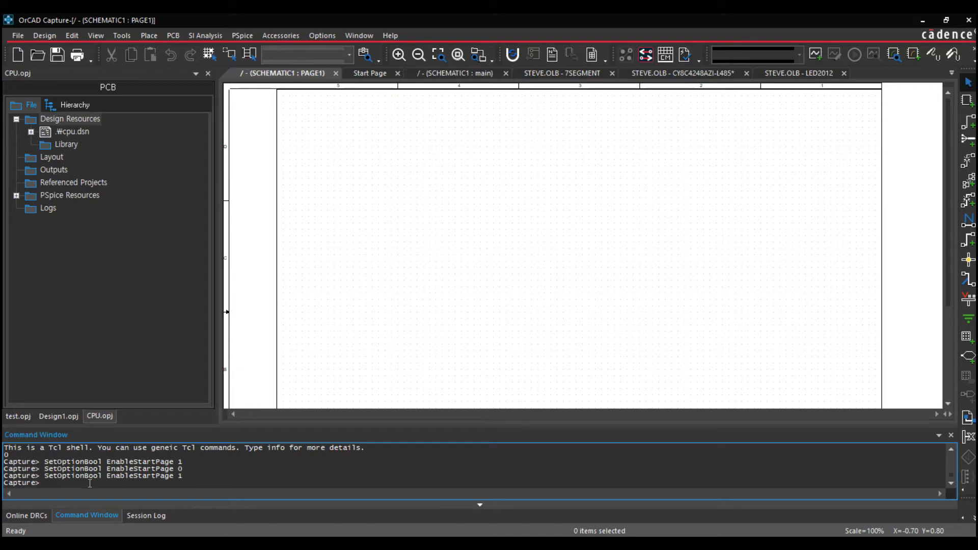
key(Return)
key(Return)
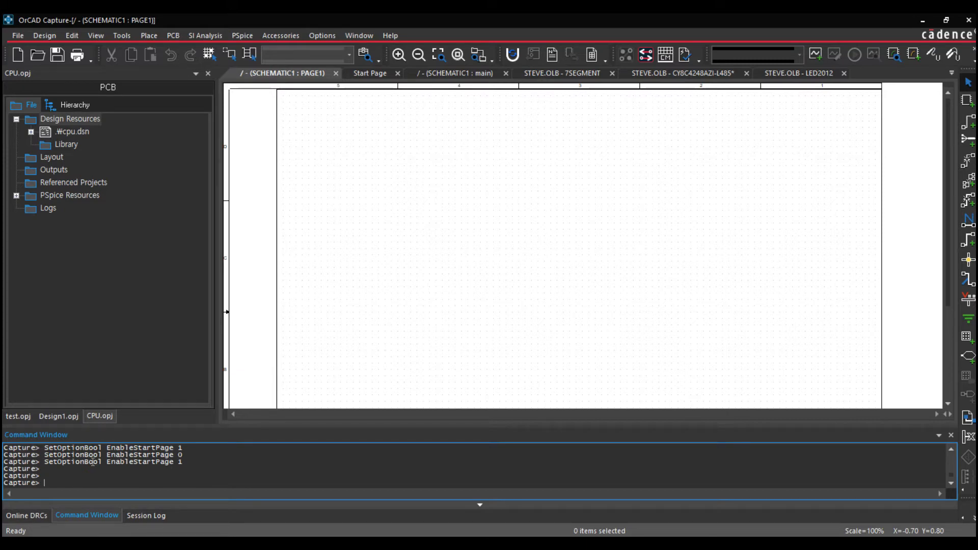
Switch to the Session Log, close it and display it again.
click(136, 515)
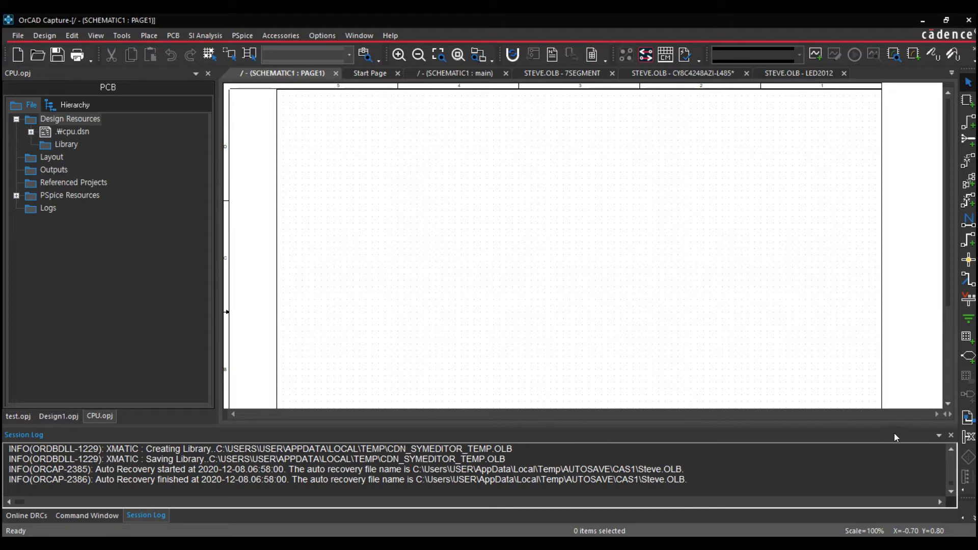
click(950, 436)
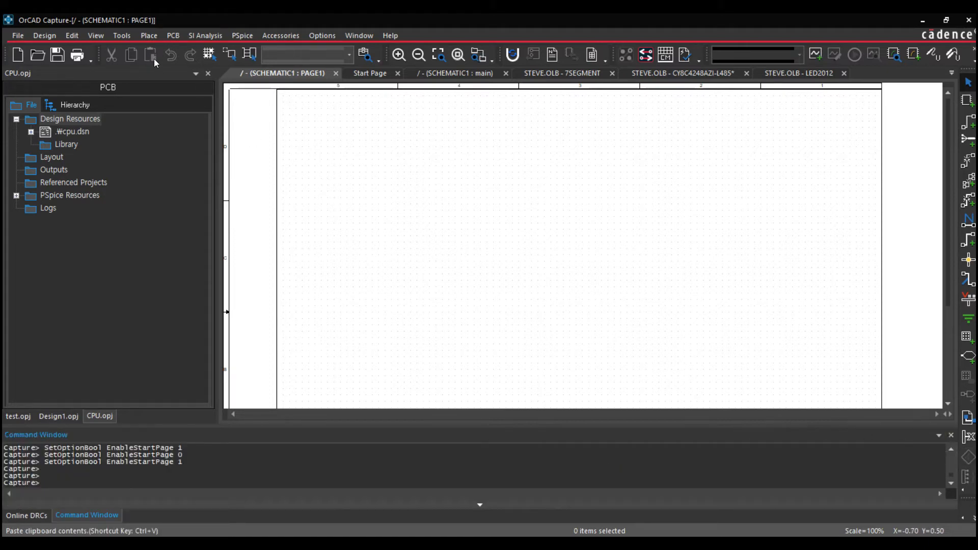
click(100, 37)
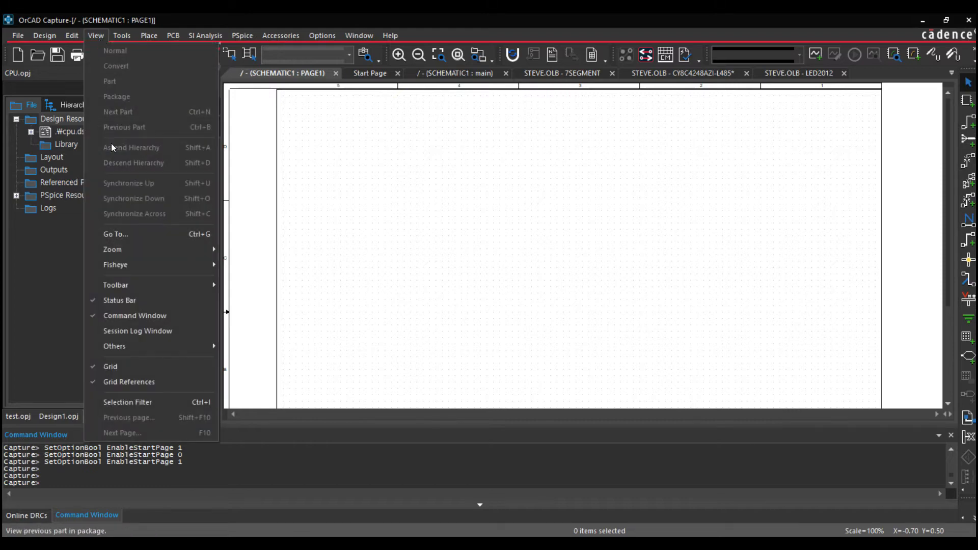
click(146, 333)
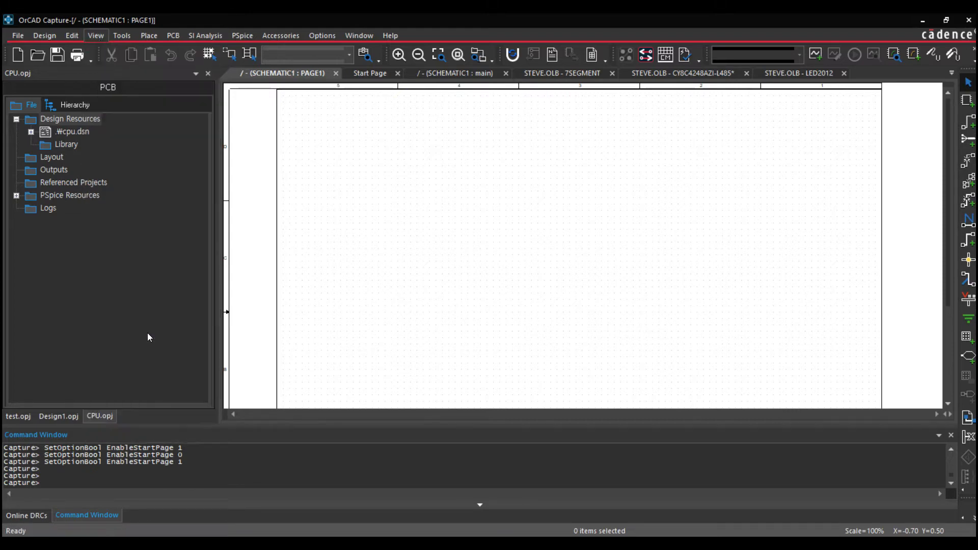
click(279, 307)
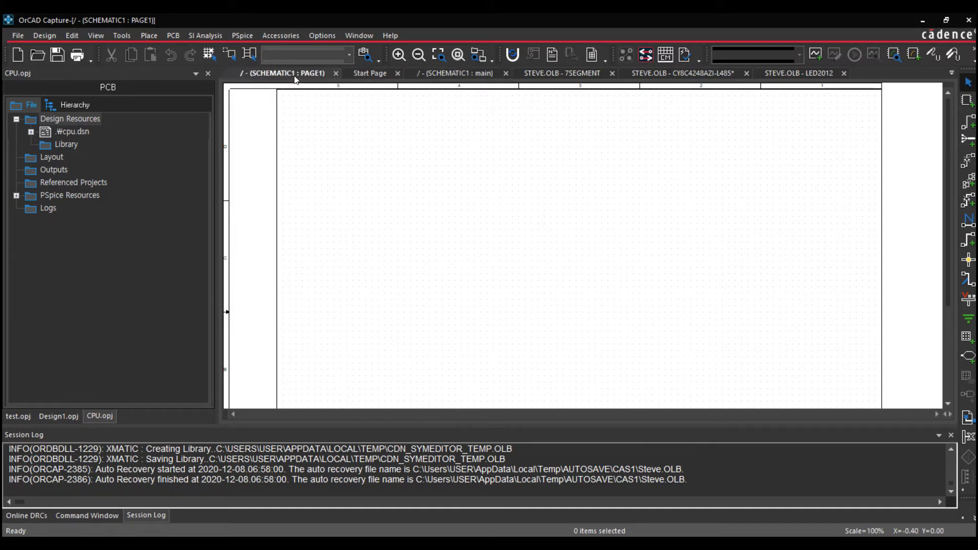
Look through the Start Page, main and PAGE1 tabs, and close the Start Page.
click(375, 74)
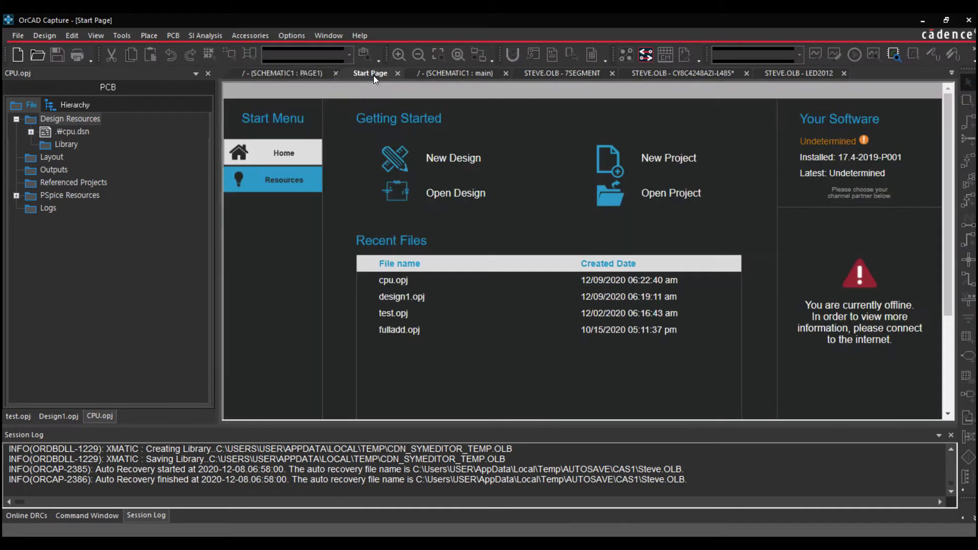
click(446, 75)
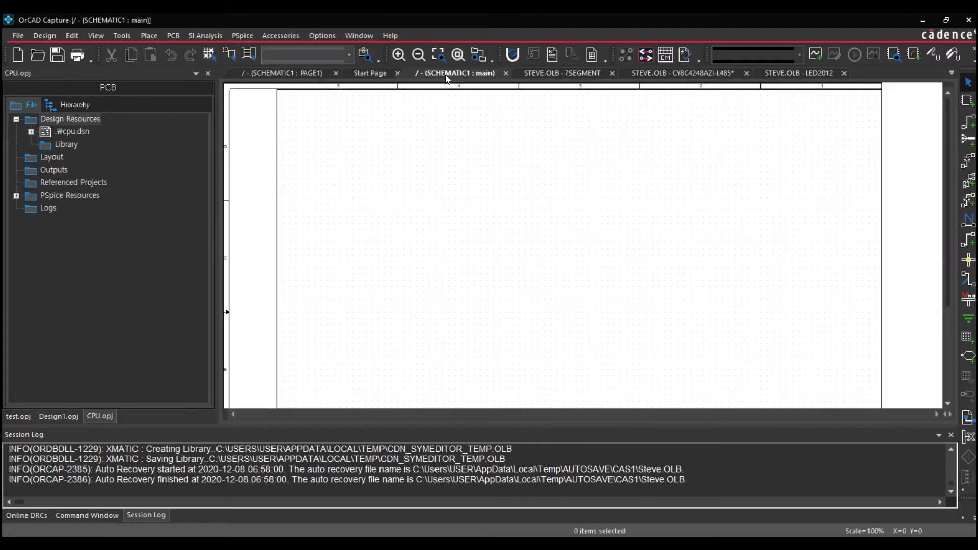
click(310, 76)
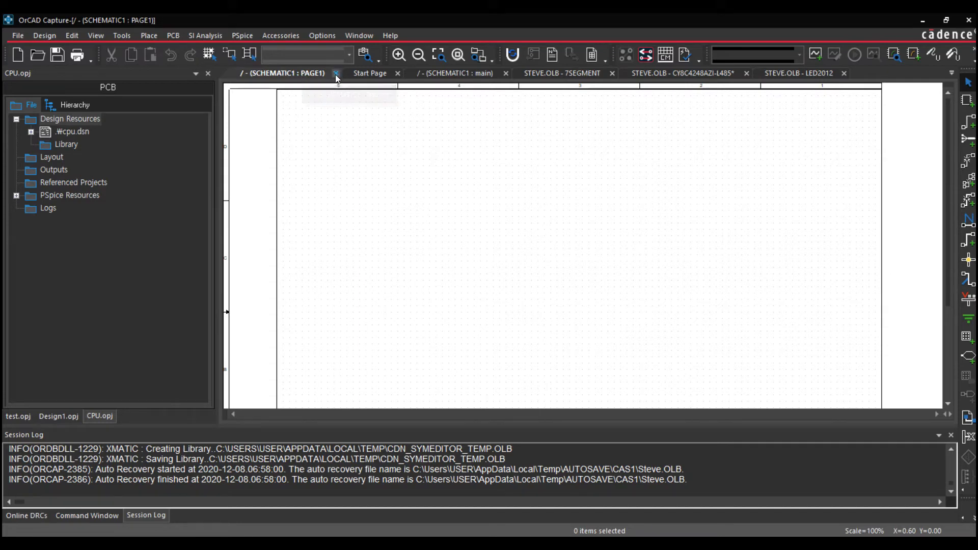
click(398, 75)
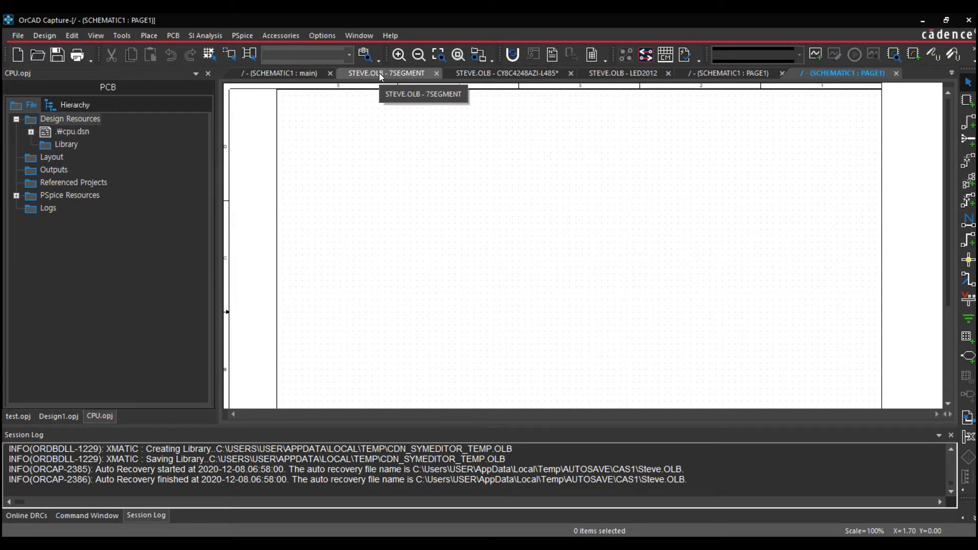
Close all tabs except the SCHEMATIC1 : main page, saving the changes to the CY8C4248AZI-L485 part.
click(379, 72)
right_click(379, 72)
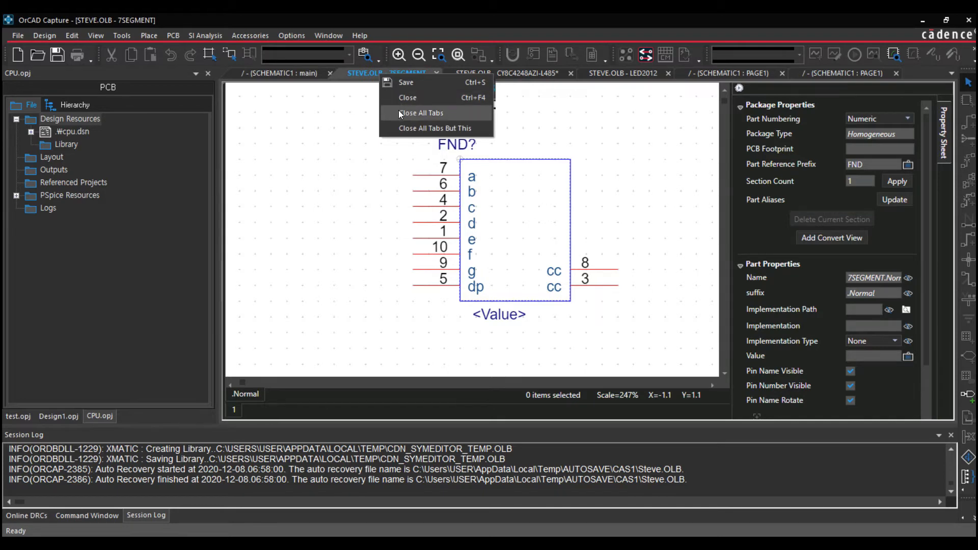
click(295, 73)
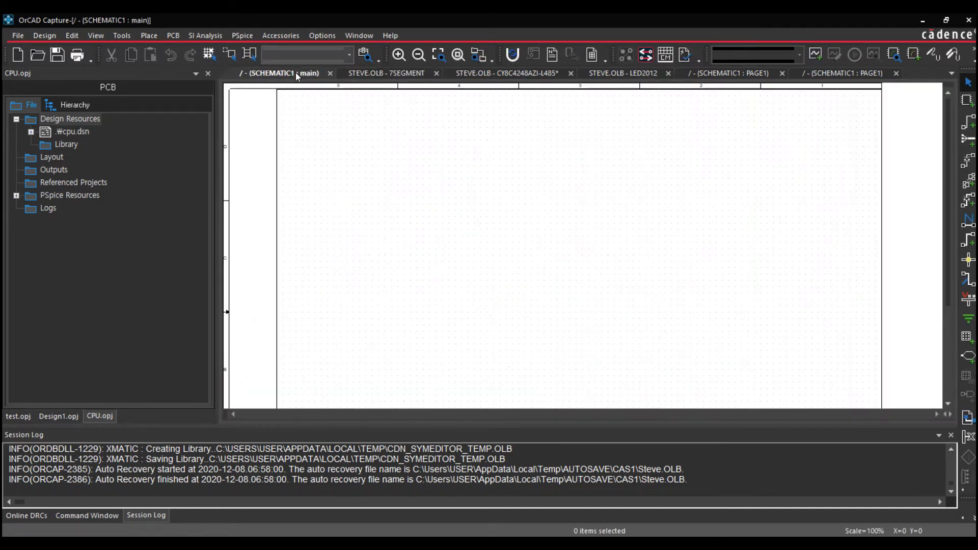
right_click(296, 73)
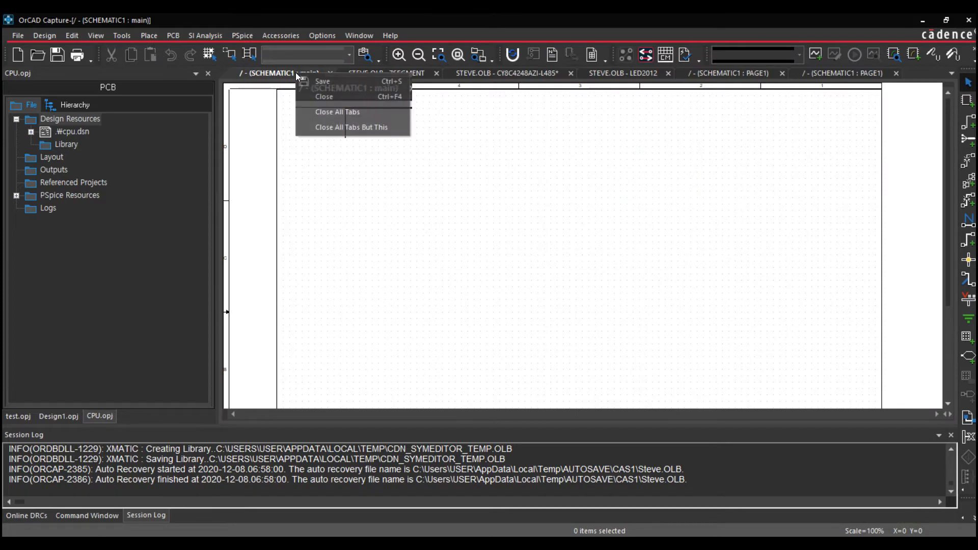
click(345, 128)
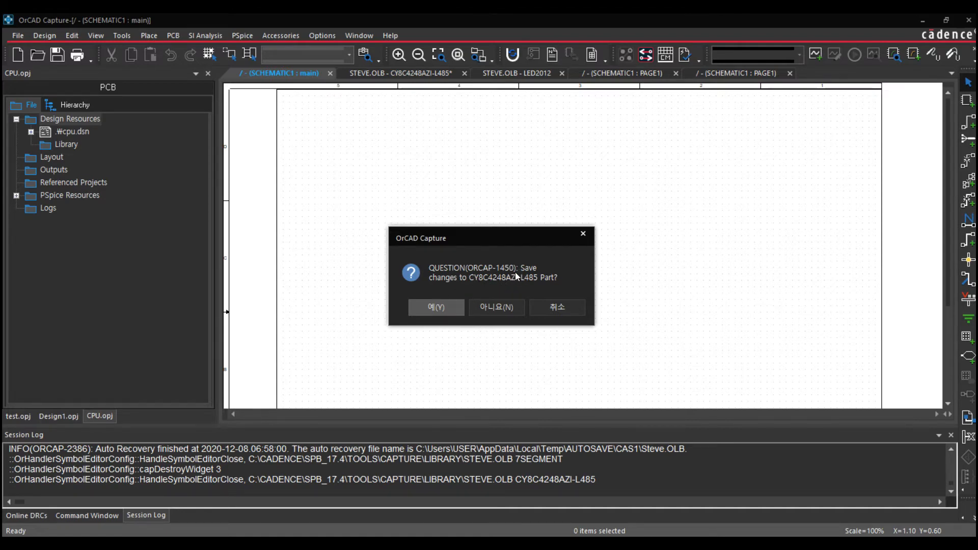
click(440, 311)
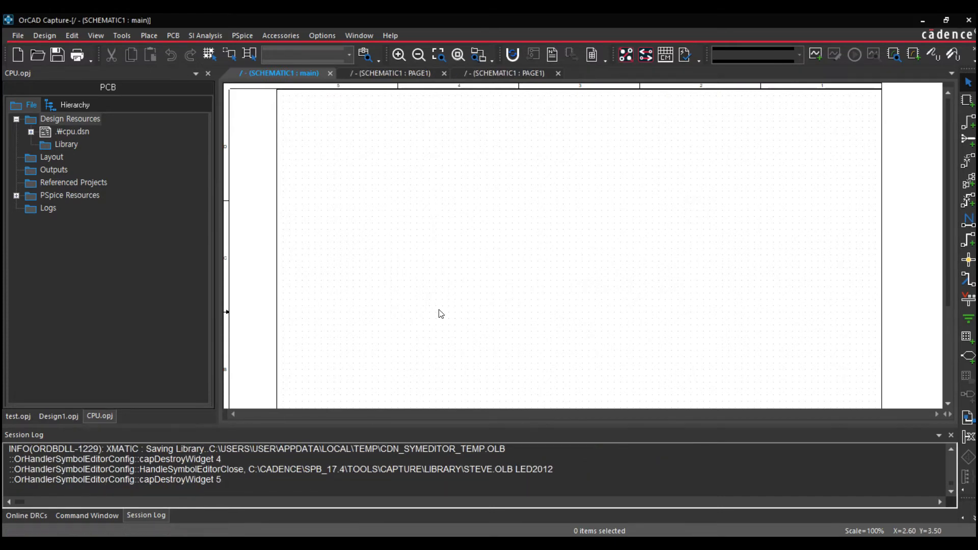
View each of the two remaining SCHEMATIC1 : PAGE1 tabs.
click(406, 73)
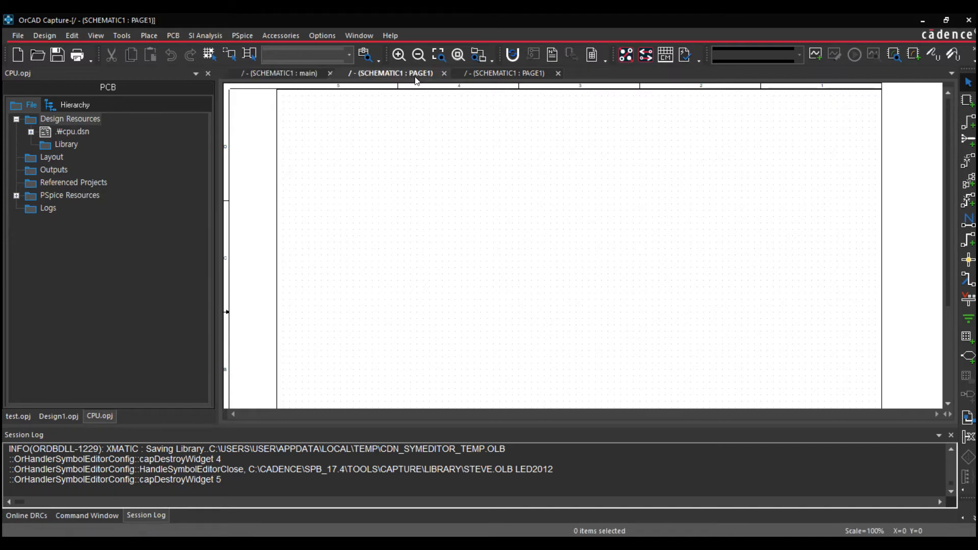
click(474, 76)
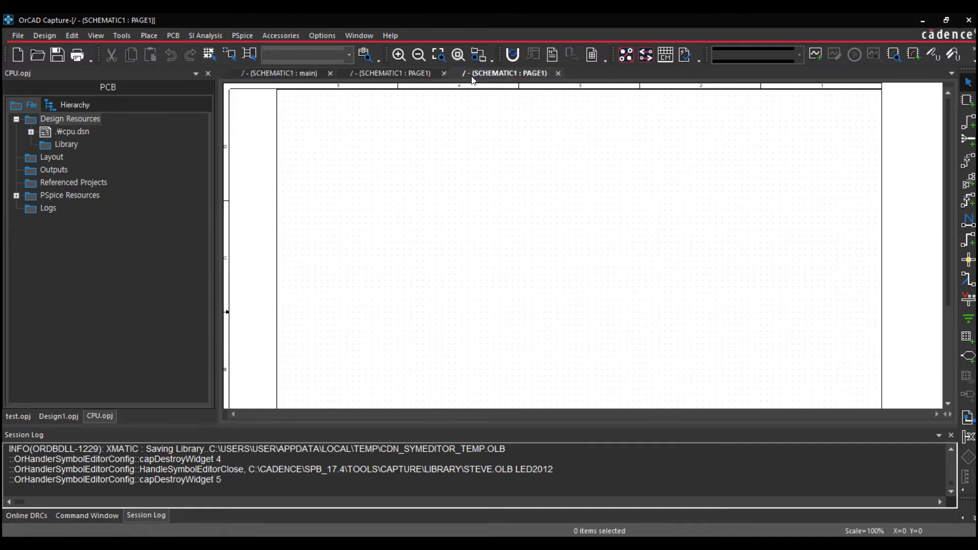
Close both SCHEMATIC1 : PAGE1 tabs, leaving the SCHEMATIC1 : main page open.
click(558, 74)
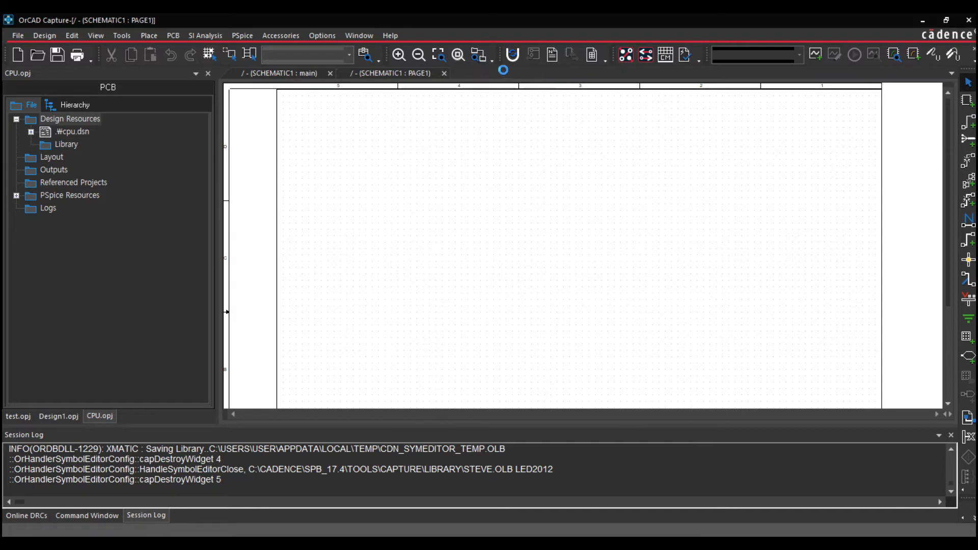
click(445, 73)
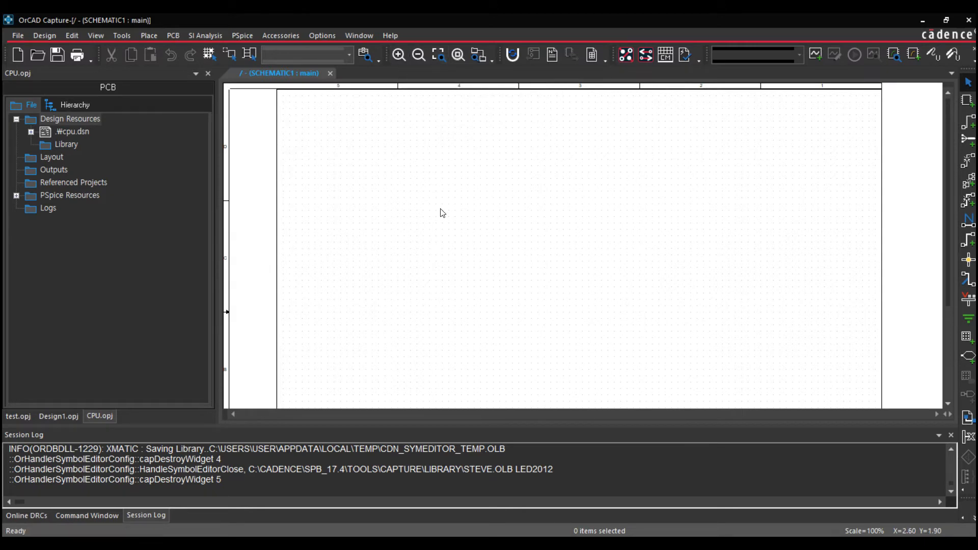
ctrl+scroll(441, 210, up, 3)
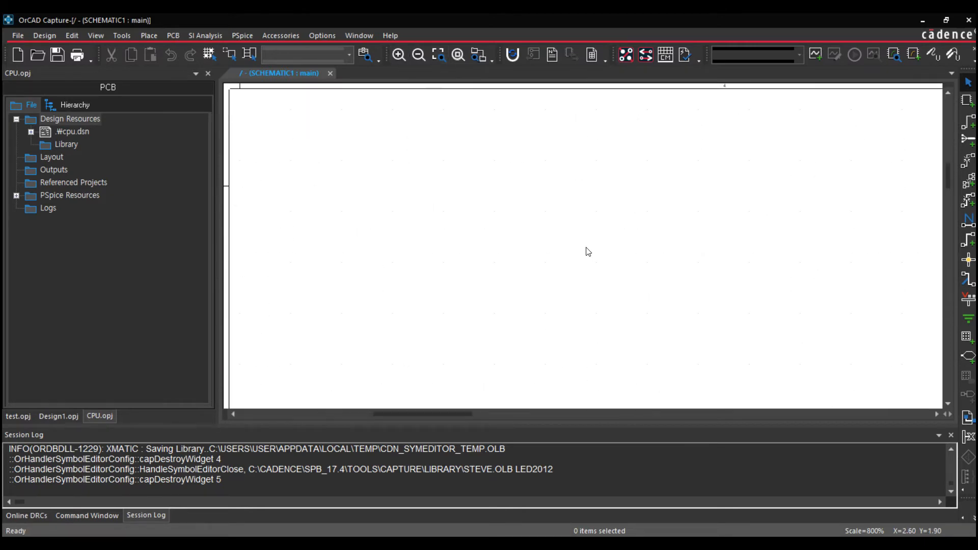
ctrl+scroll(550, 255, down, 3)
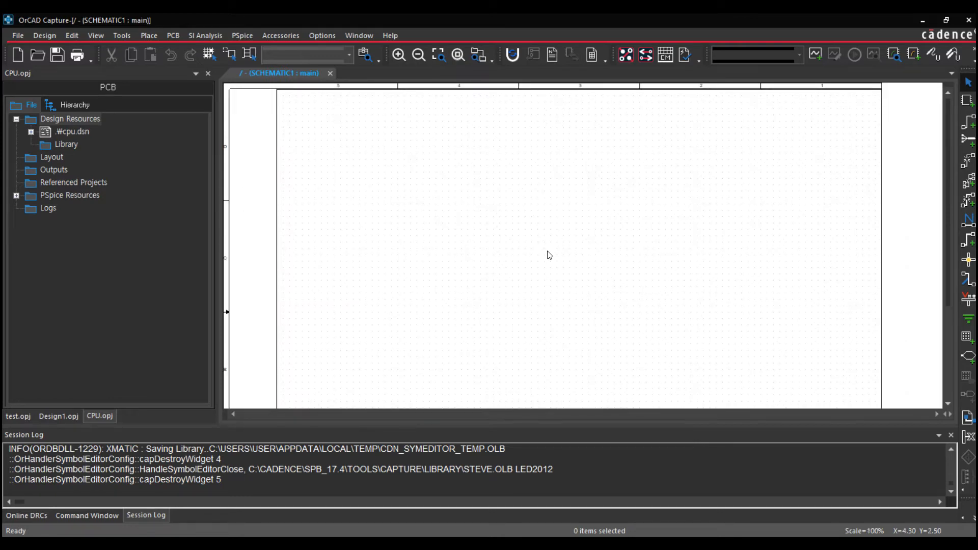
ctrl+scroll(548, 254, down, 1)
ctrl+scroll(566, 253, up, 3)
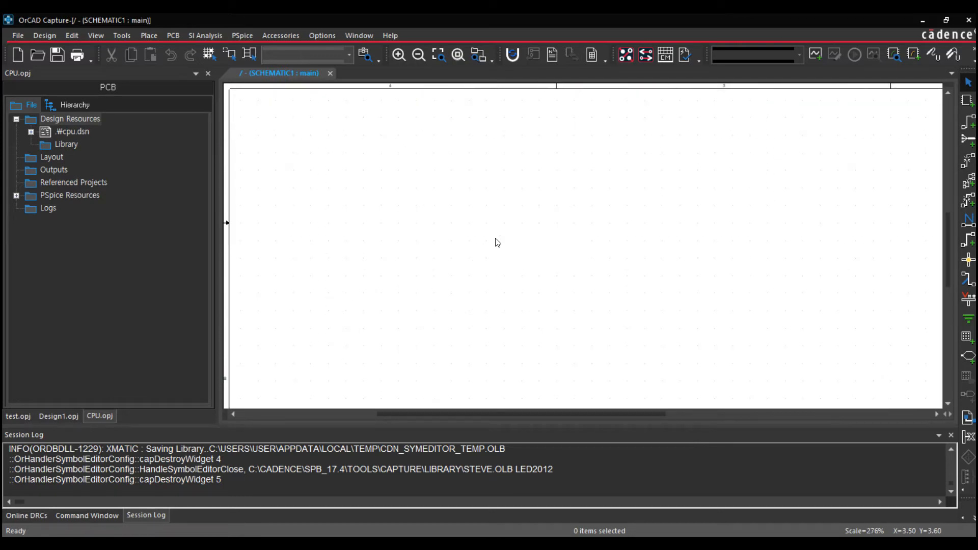
ctrl+scroll(448, 231, down, 2)
ctrl+scroll(410, 240, up, 1)
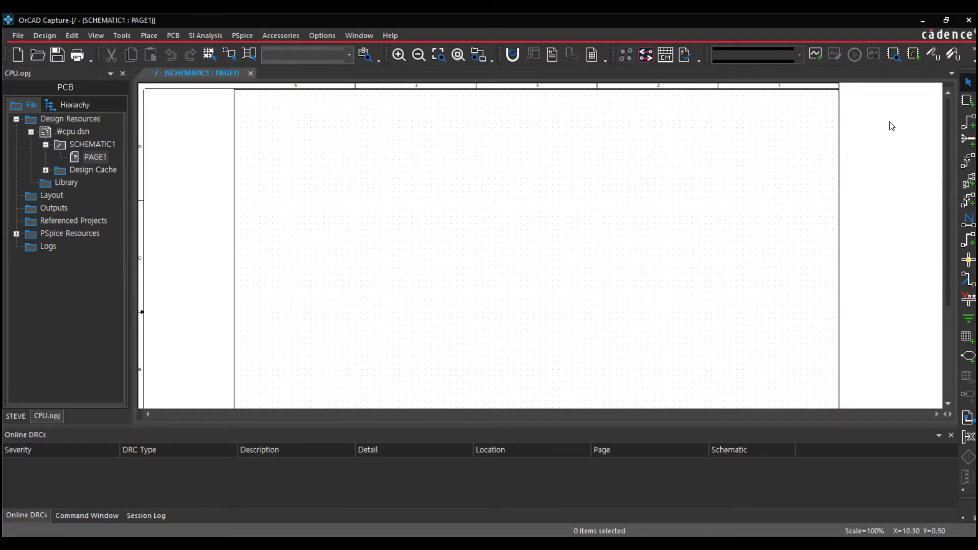
Display the Place Part pane for PAGE1, close it and display it again.
click(967, 101)
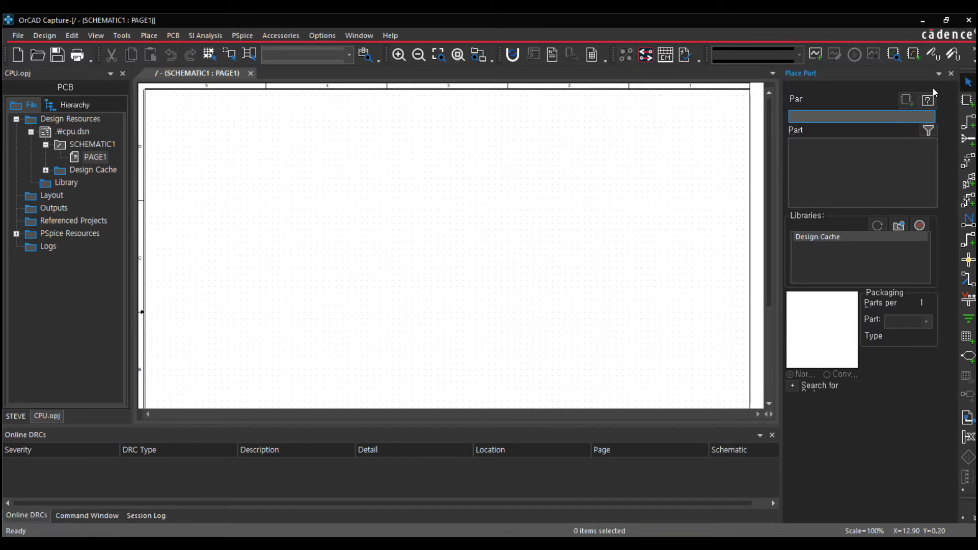
click(950, 73)
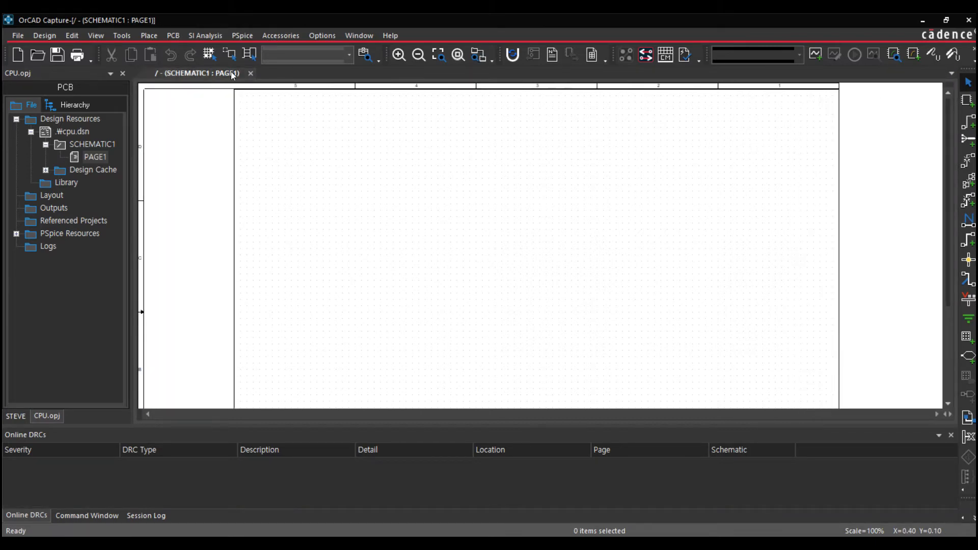
click(148, 36)
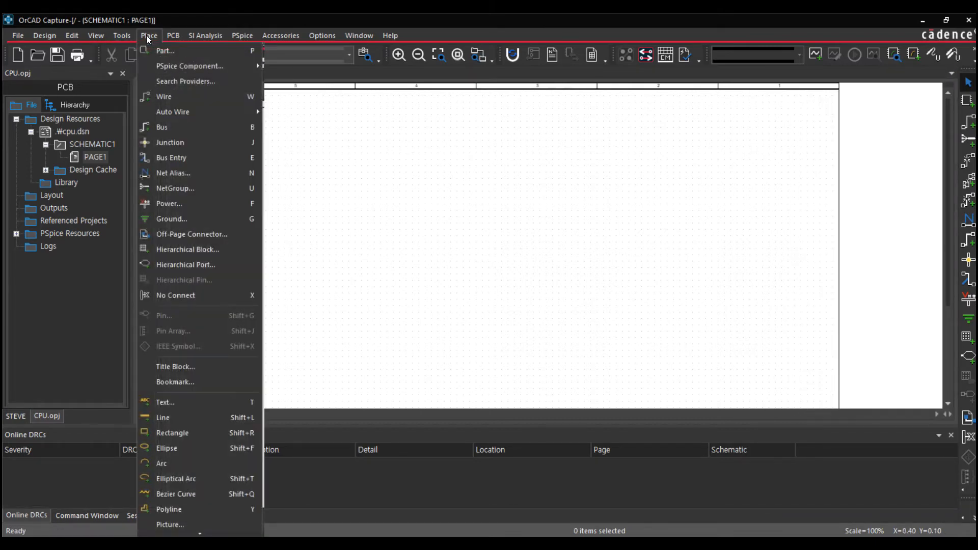
click(188, 54)
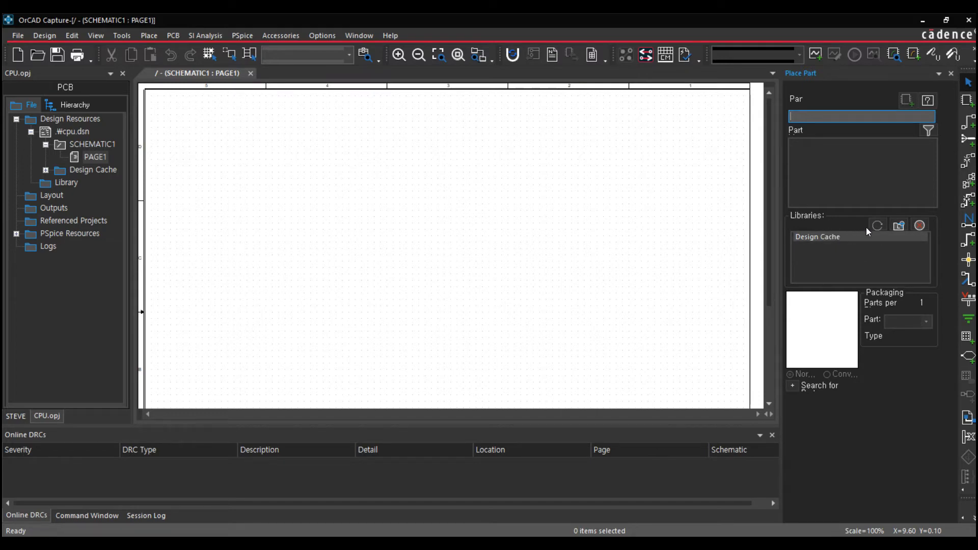
Start adding part libraries, check the path of the library folder and keep Capture Library (*.olb) as the file type.
click(898, 230)
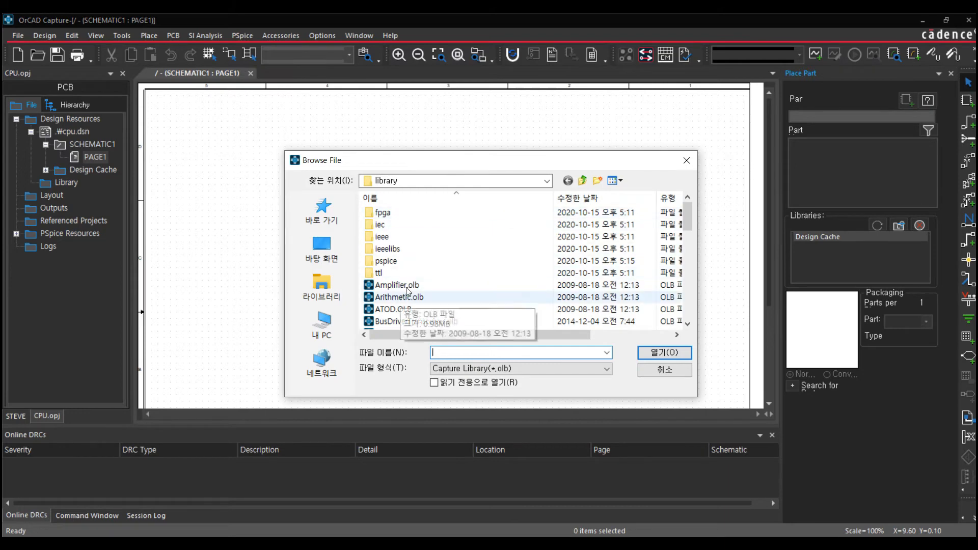
click(547, 182)
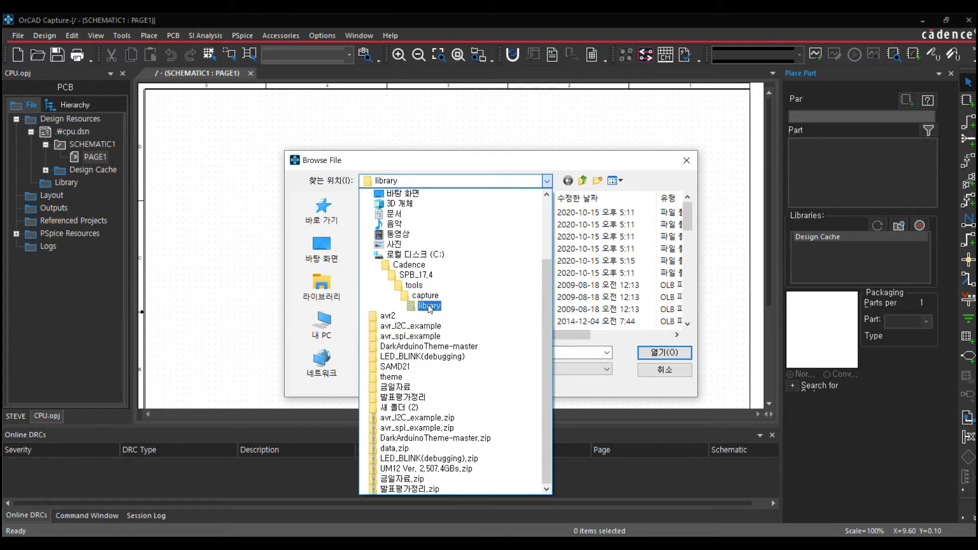
click(473, 167)
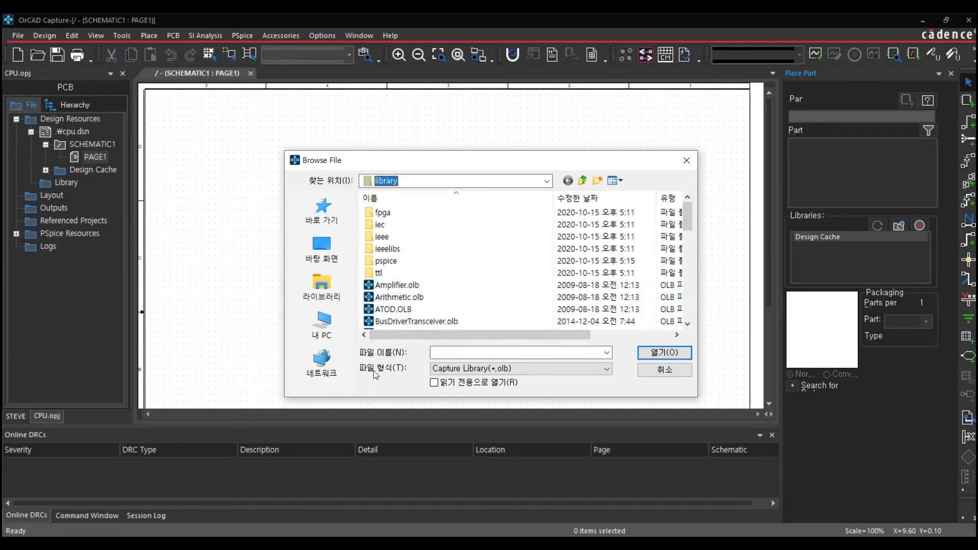
click(491, 371)
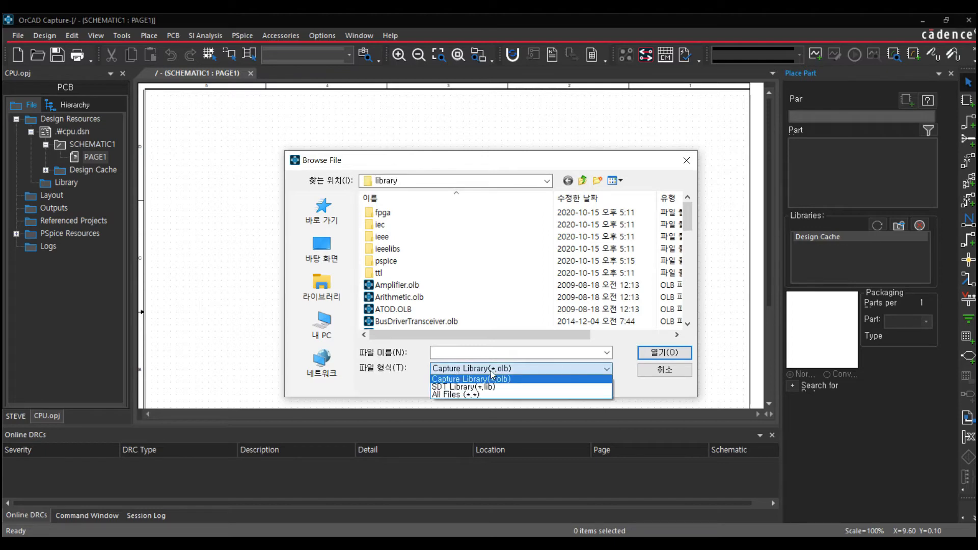
click(461, 381)
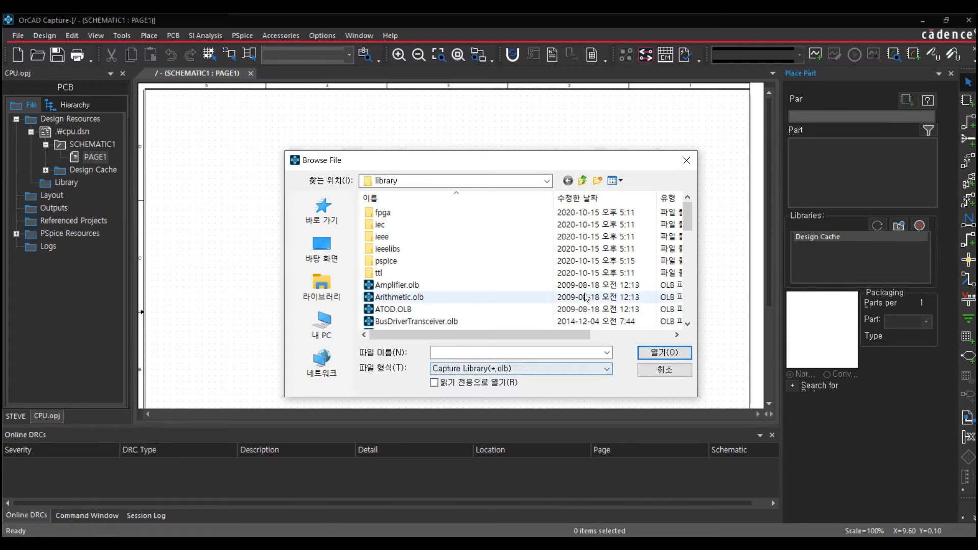
Add all the libraries from Amplifier.olb through Transistor.olb to the Place Part library list.
click(403, 309)
click(402, 286)
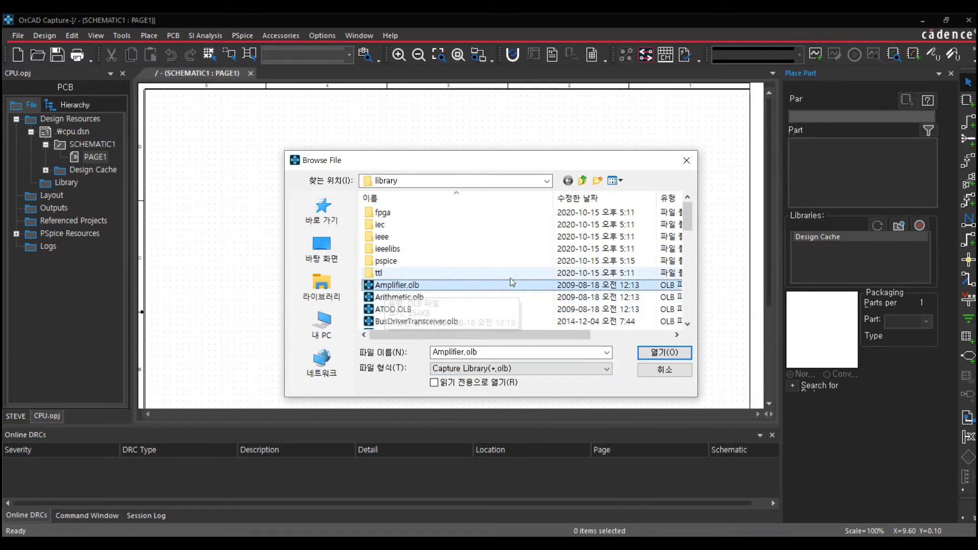
drag(685, 227, 686, 307)
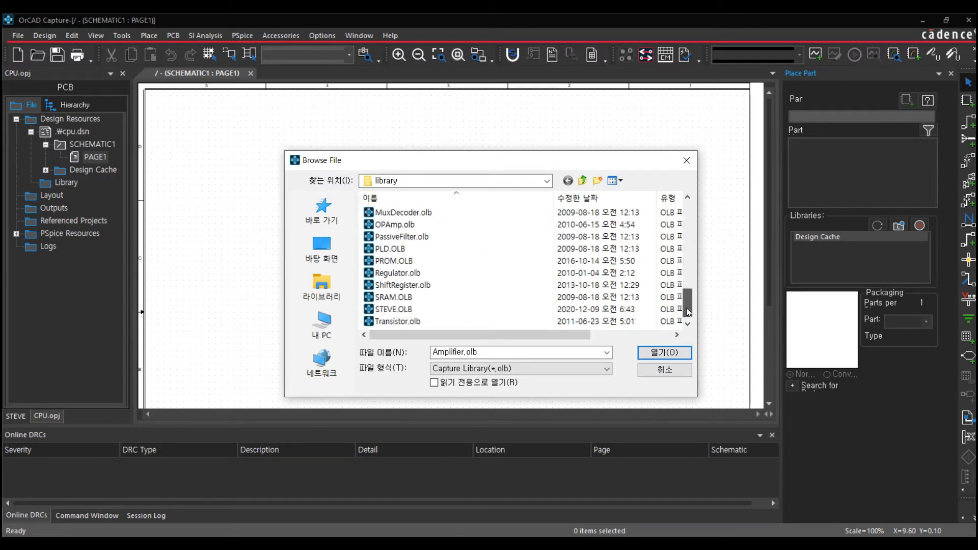
shift+click(407, 322)
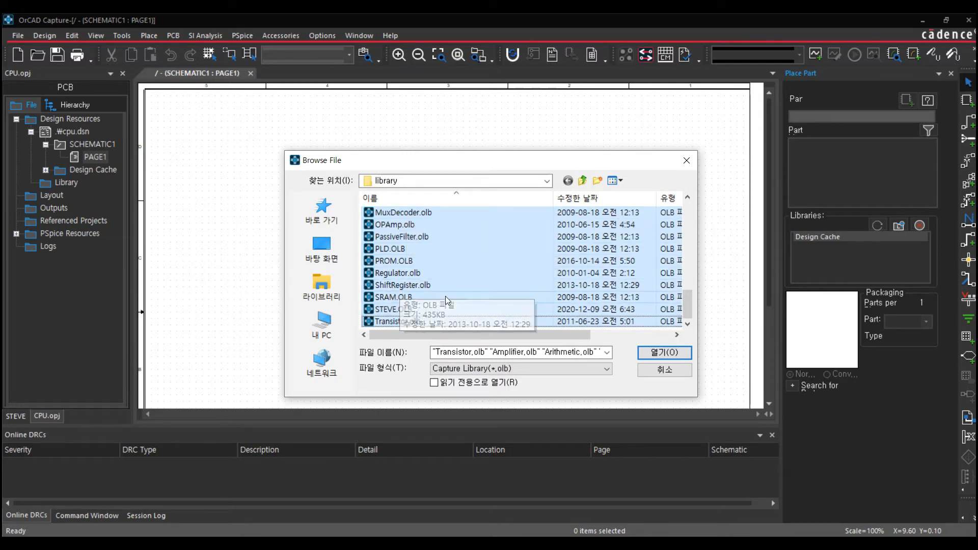
click(648, 353)
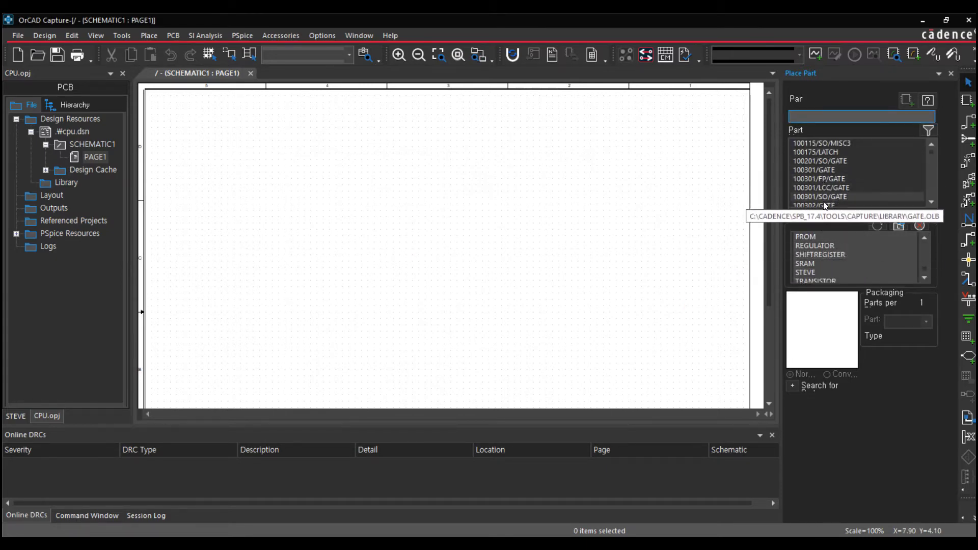
Look through the parts of the PROM, REGULATOR, AMPLIFIER, ATOD and ARITHMETIC libraries one after another.
click(822, 240)
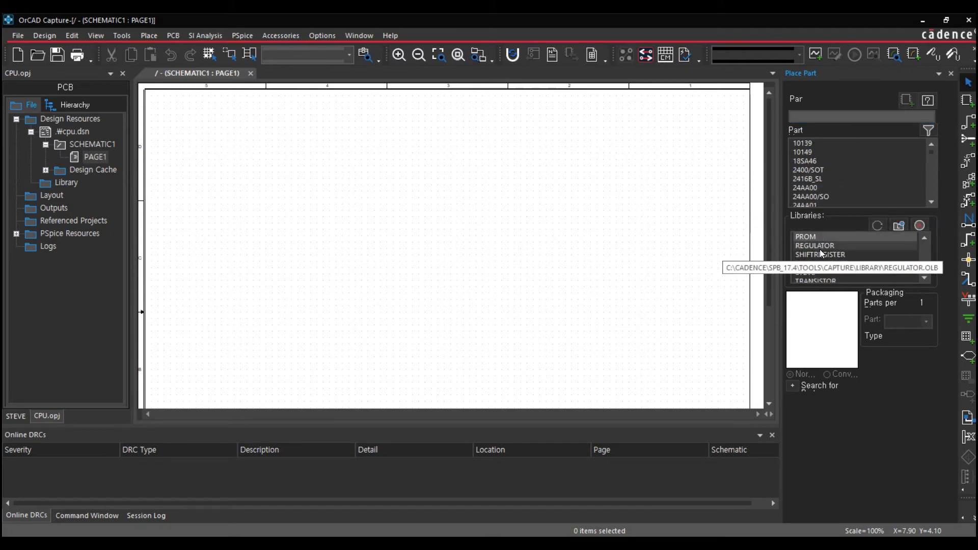
click(820, 249)
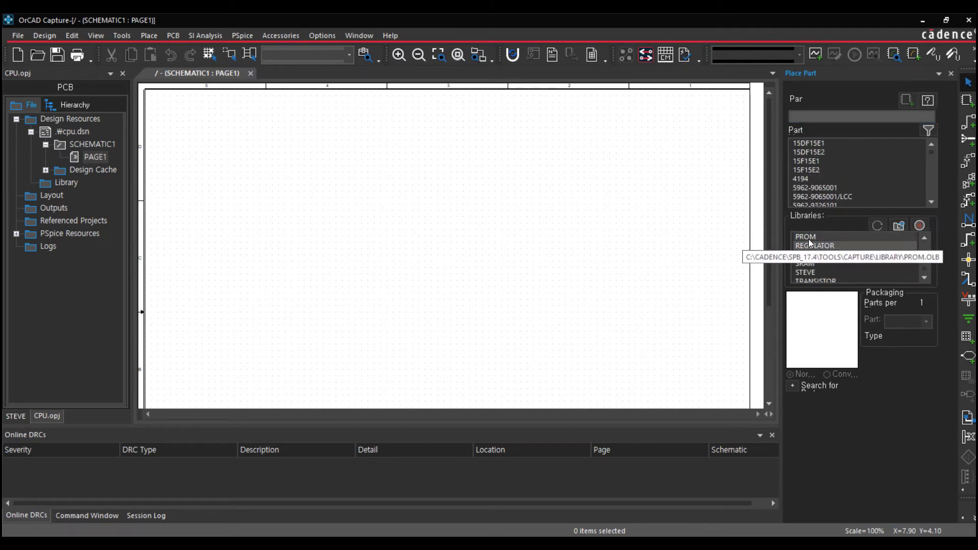
drag(925, 267, 922, 237)
click(842, 238)
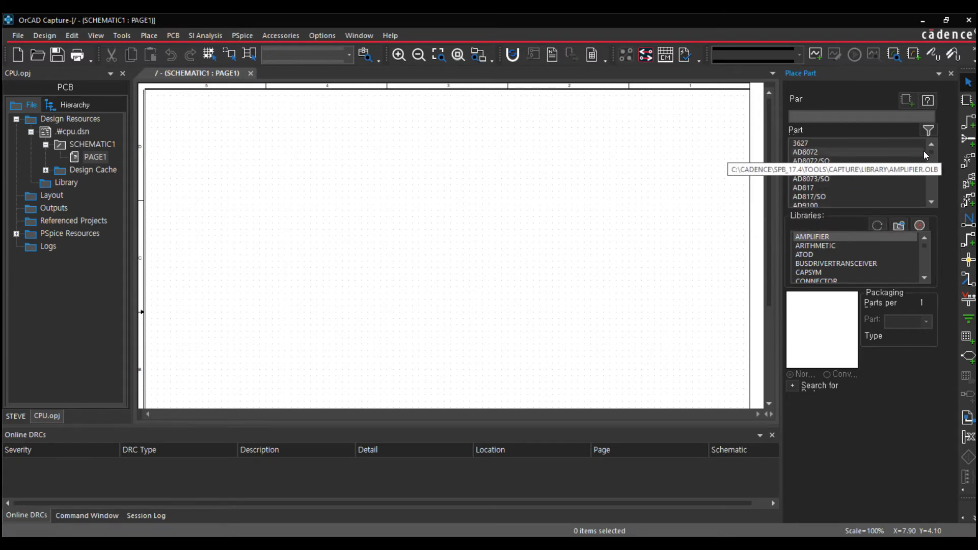
mouse_move(932, 151)
mouse_down()
mouse_move(931, 194)
mouse_move(927, 149)
mouse_up()
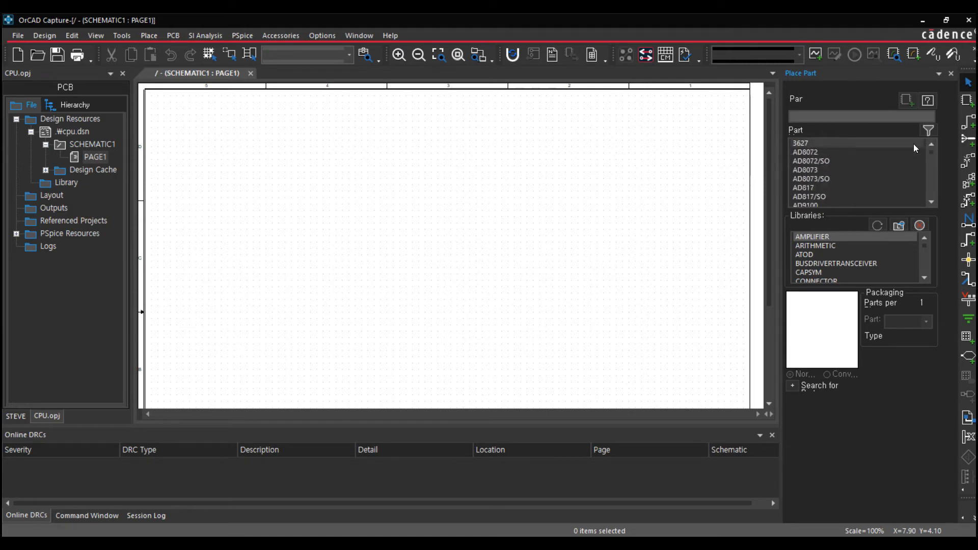
click(807, 254)
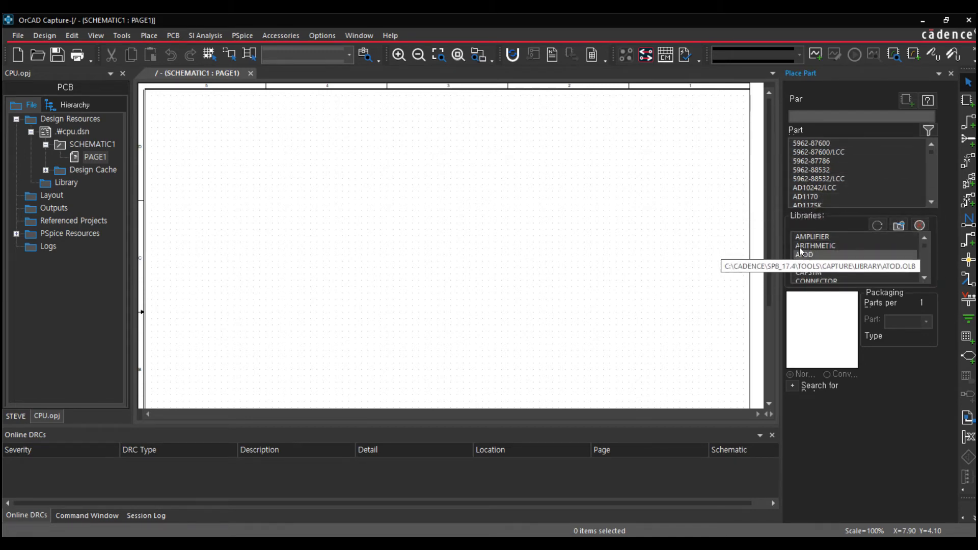
click(812, 245)
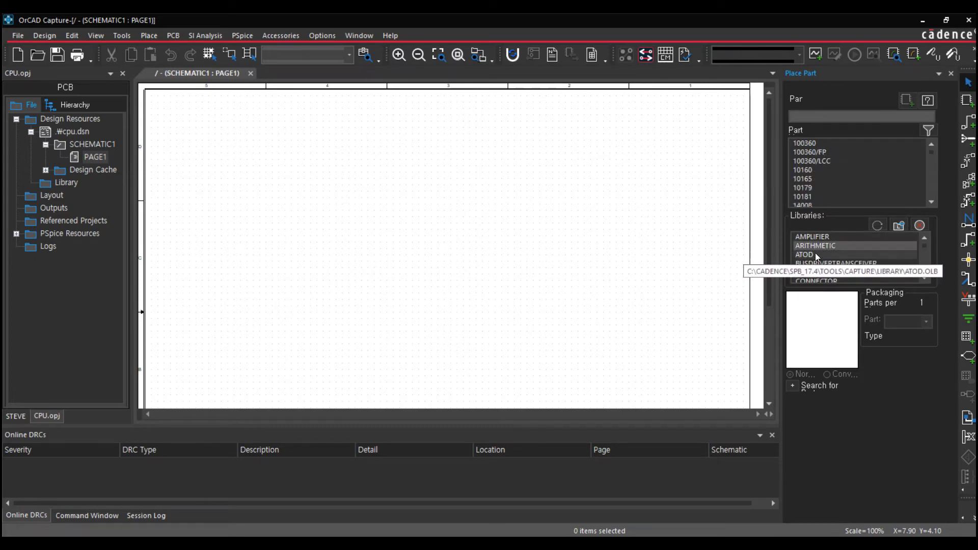
Select all the added libraries and find the part CY8C4248AZI-L485 from the STEVE library by name.
click(815, 254)
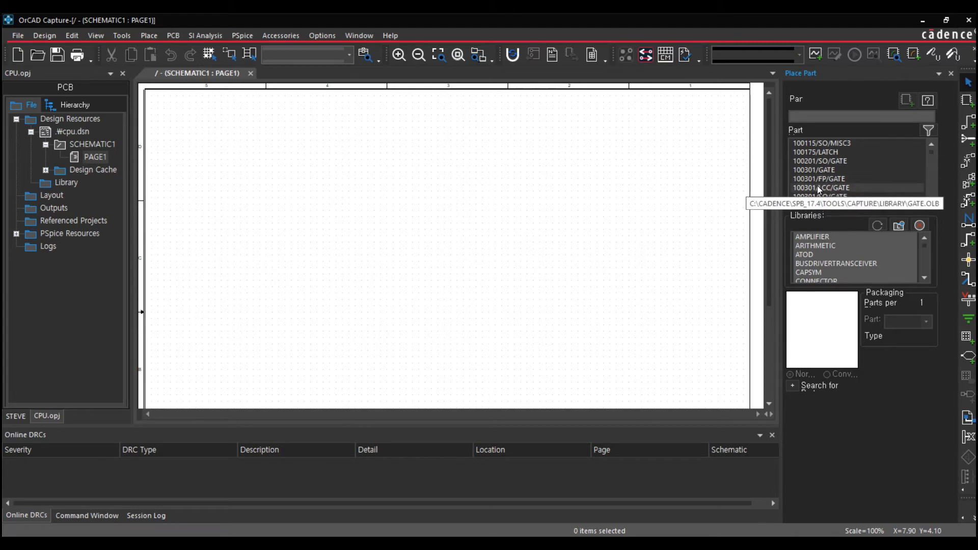
click(805, 117)
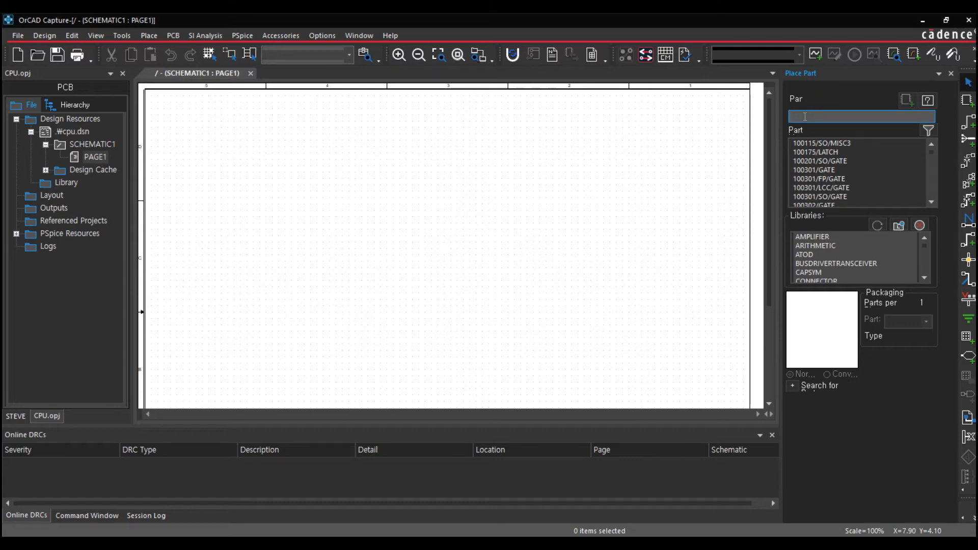
text(cy)
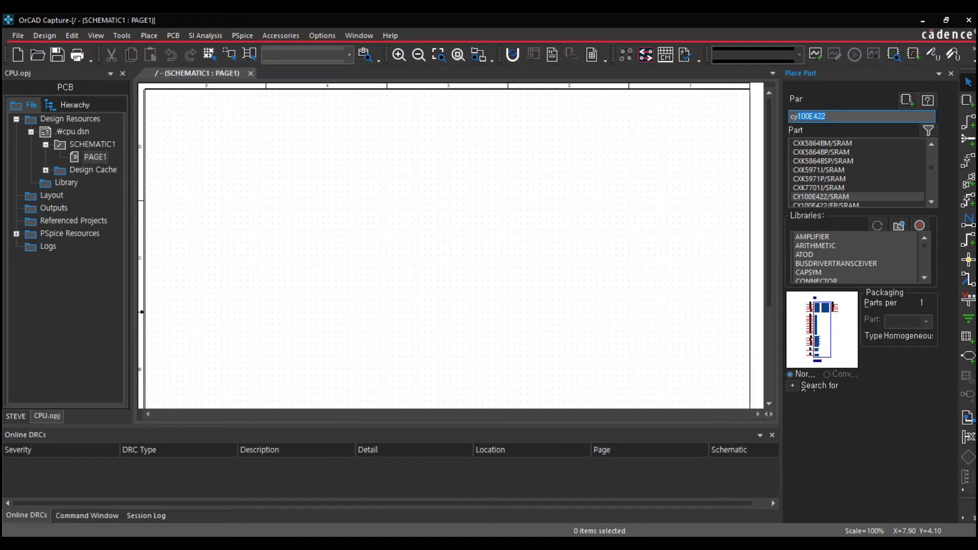
text(8C4248AZI-L485)
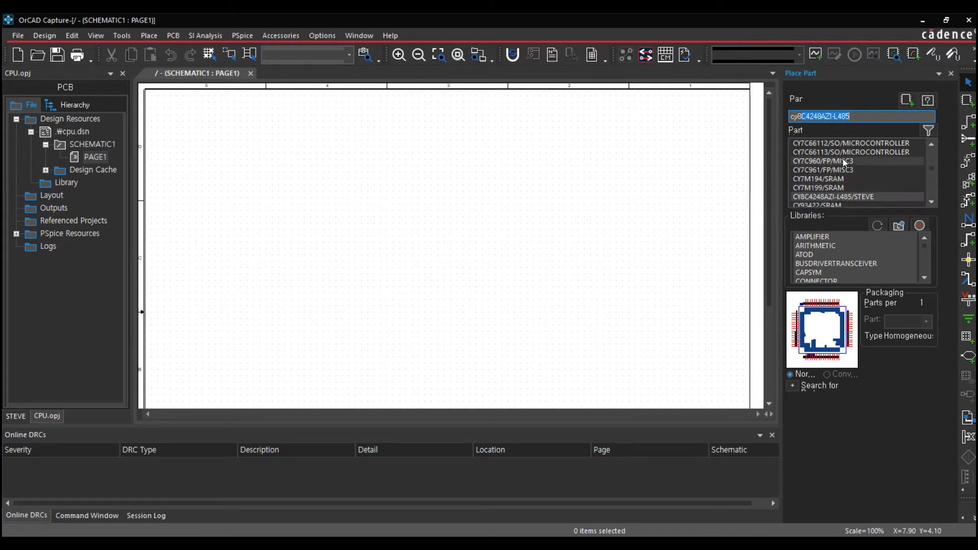
Place two CY8C4248AZI-L485 parts side by side on PAGE1, at about X=1.20, Y=1.00 and X=4.40, Y=1.00.
click(905, 104)
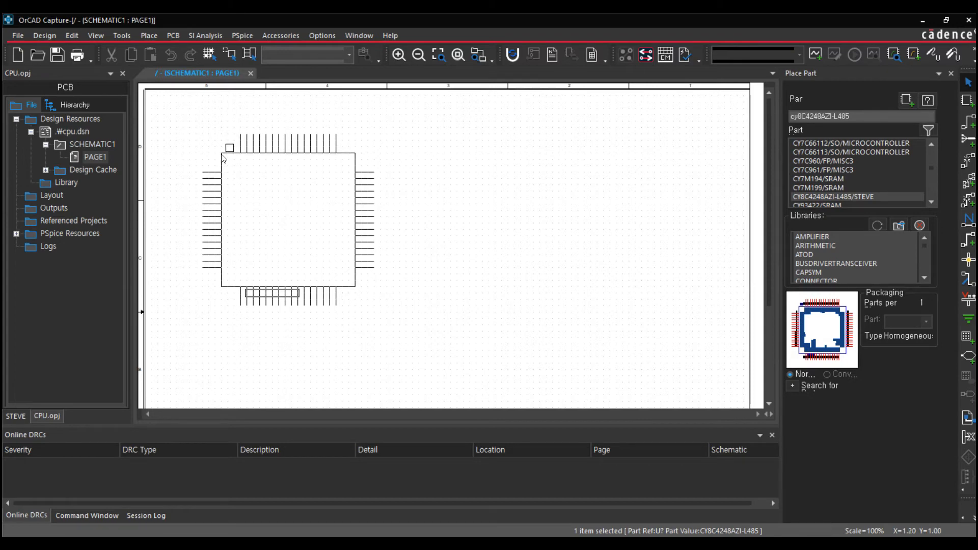
click(222, 158)
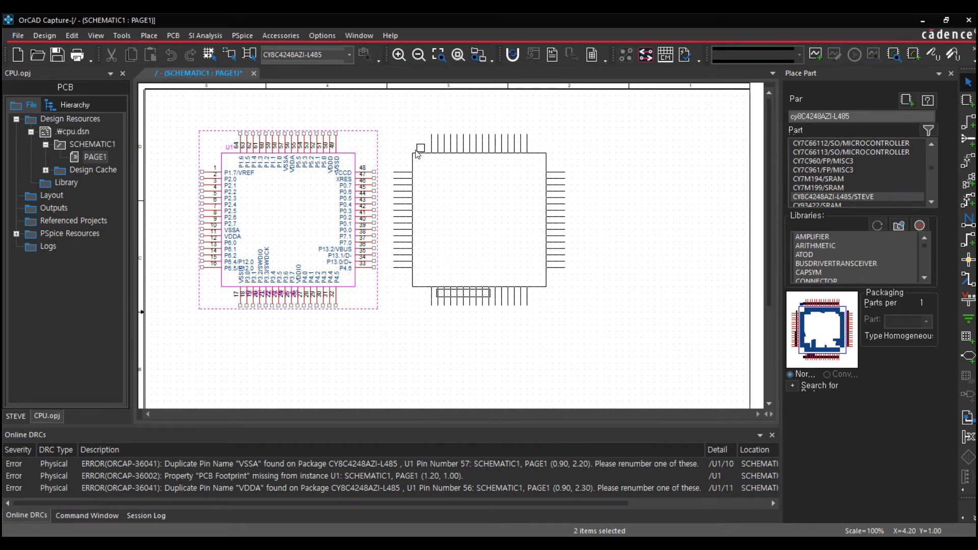
right_click(416, 150)
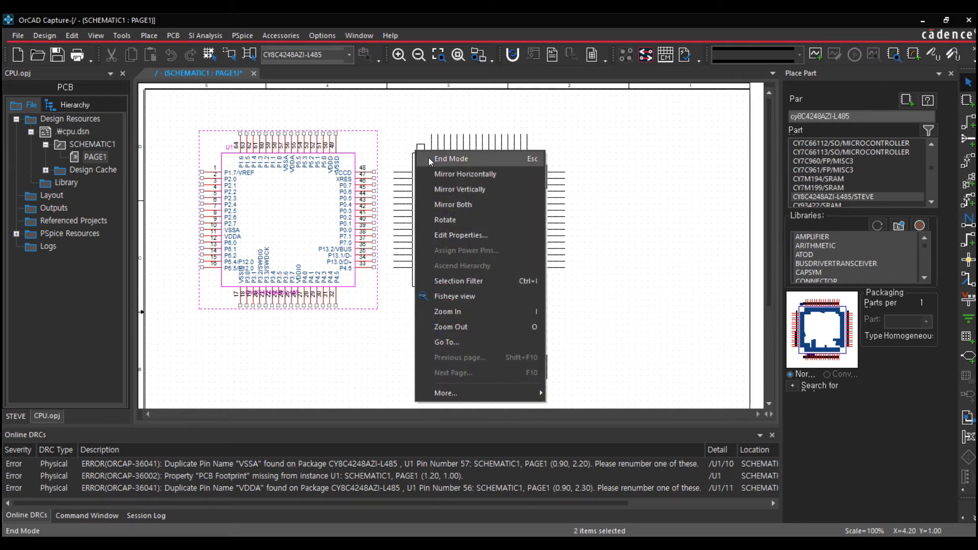
key(Escape)
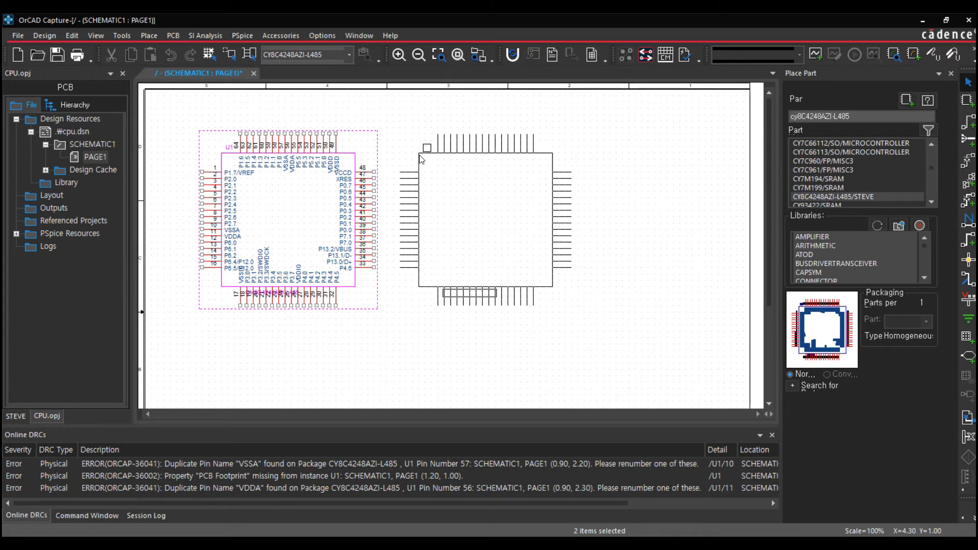
click(423, 158)
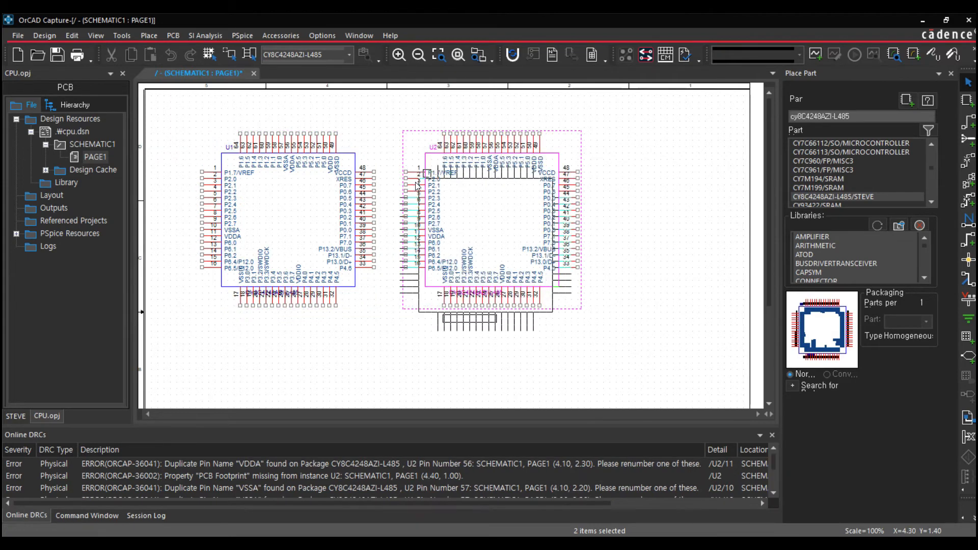
Turn off snap to grid while another CY8C4248AZI-L485 part is attached for placement.
click(213, 56)
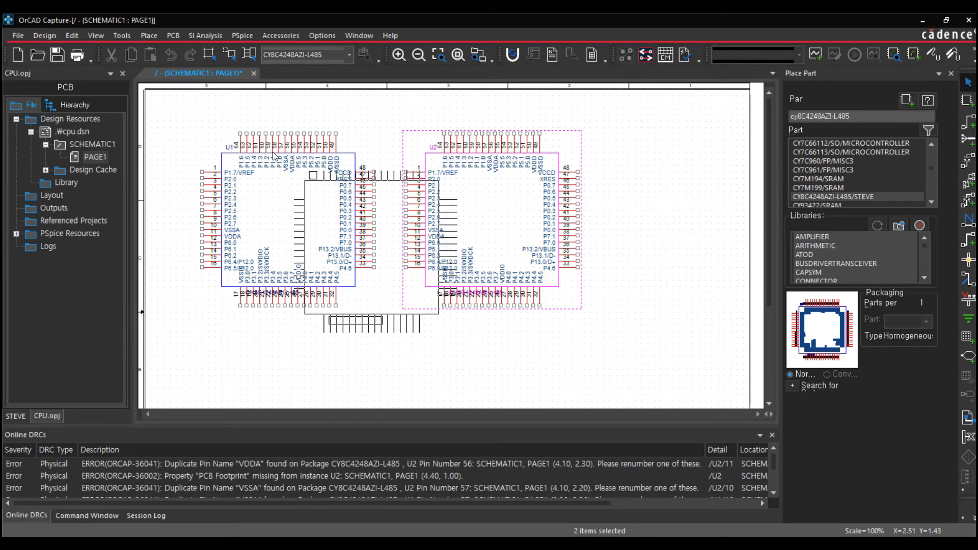
Turn snap to grid back on and end the placement without adding a third CY8C4248AZI-L485 part.
click(209, 55)
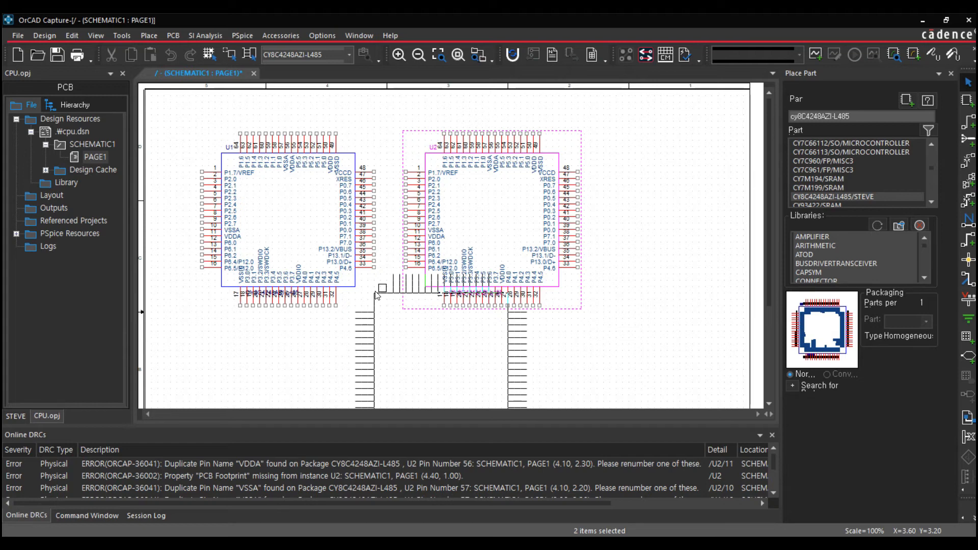
key(Escape)
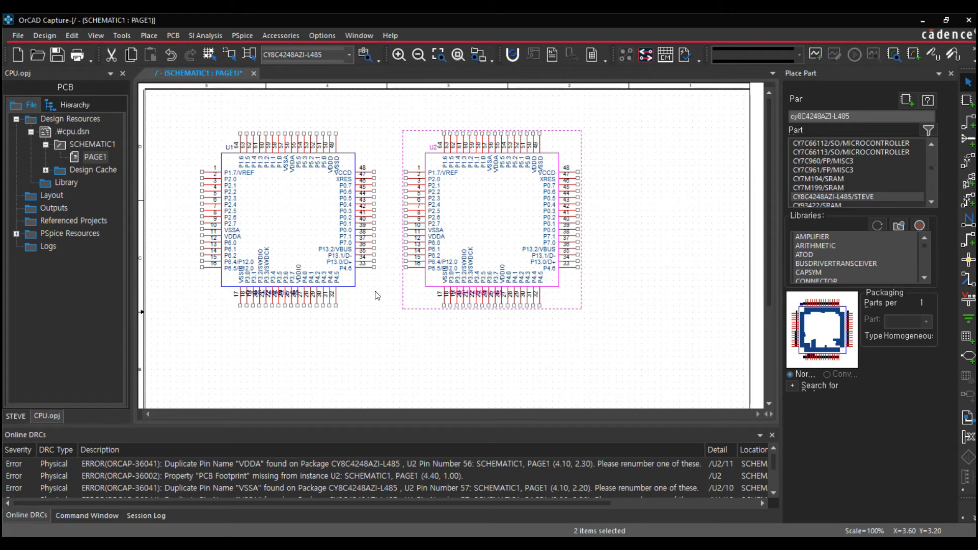
click(395, 325)
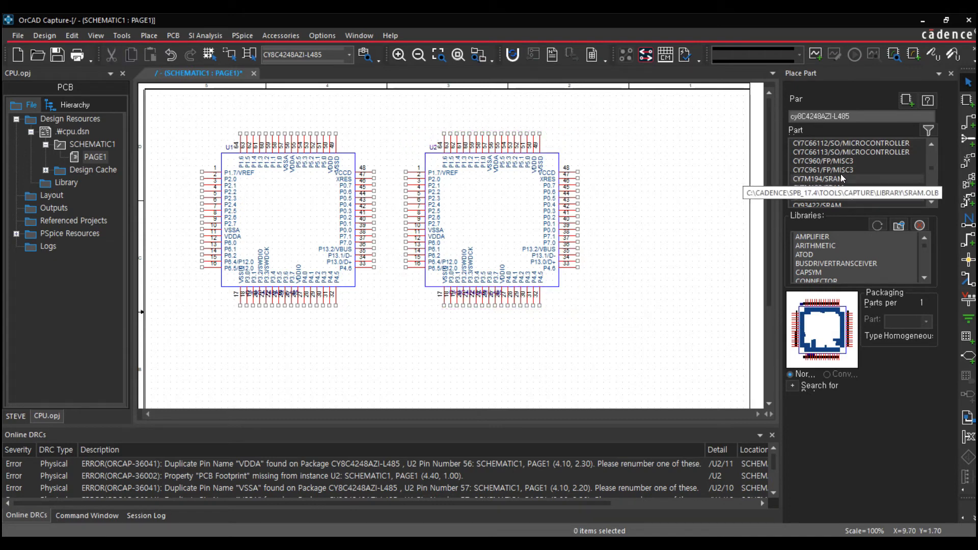
Find the part 7SEGMENT from the STEVE library by name among all the selected libraries.
click(866, 120)
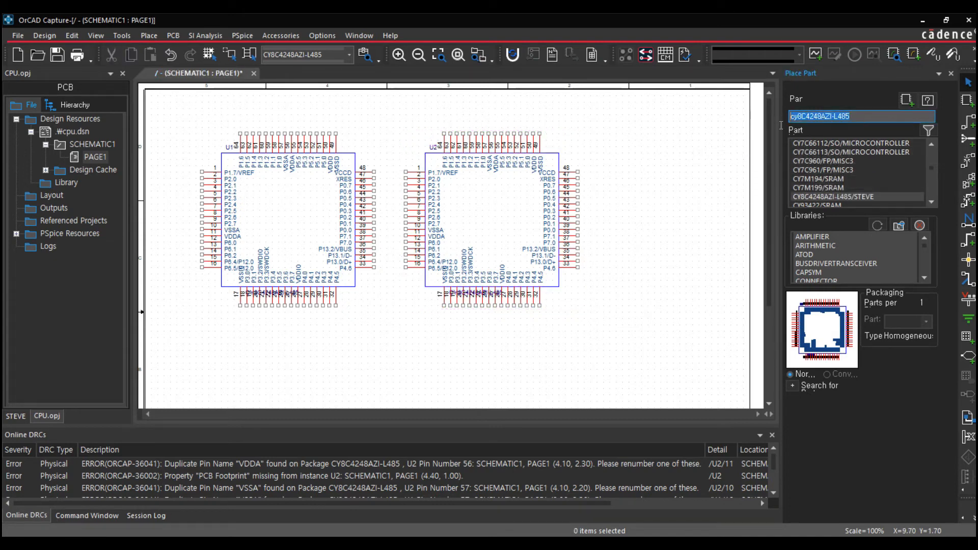
text(7)
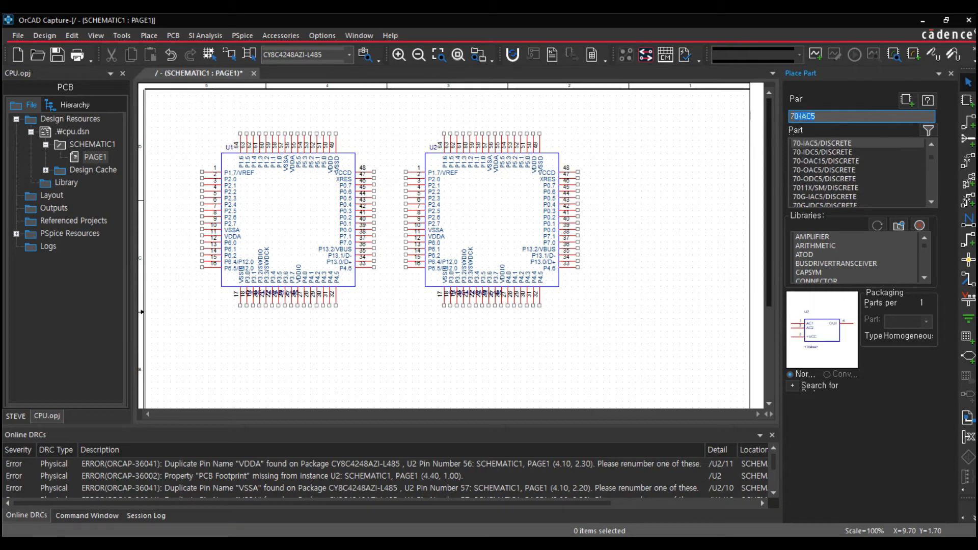
key(BackSpace)
key(BackSpace)
key(BackSpace)
key(BackSpace)
key(BackSpace)
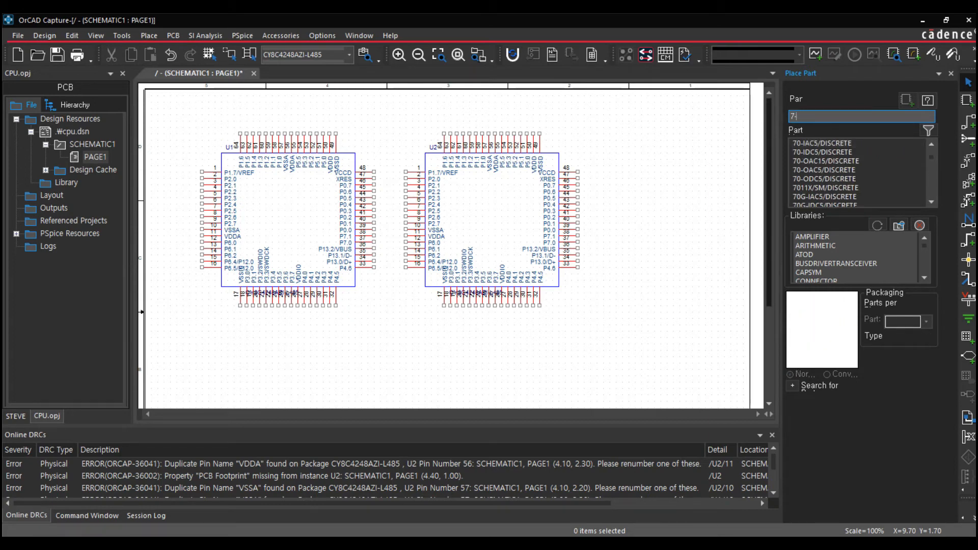
text(seng)
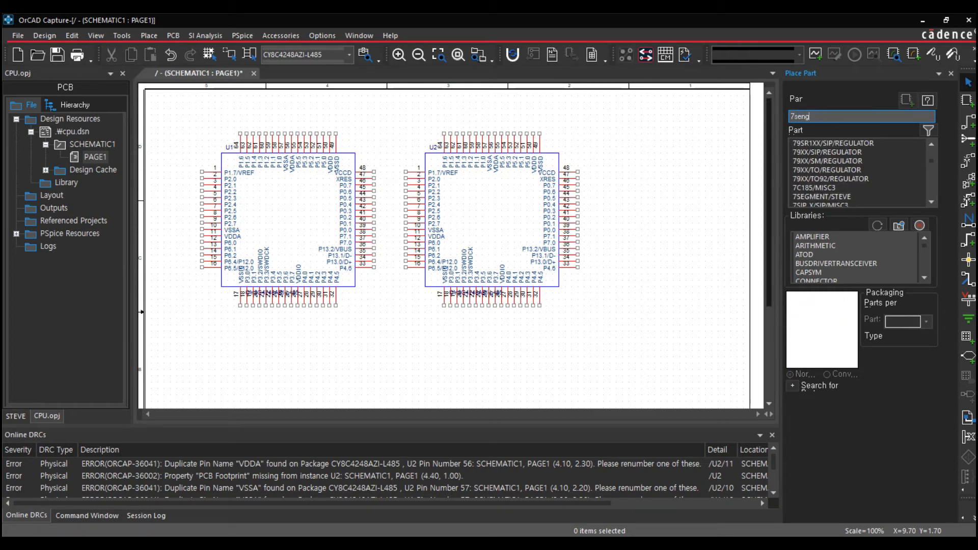
click(801, 196)
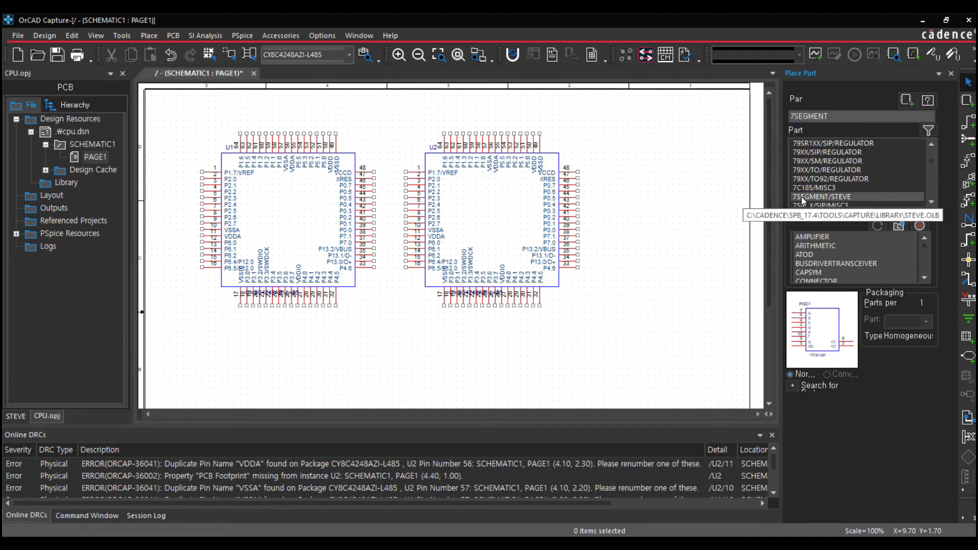
Place one 7SEGMENT part beside the second CY8C4248AZI-L485, at about X=7.80, Y=1.30.
double_click(802, 196)
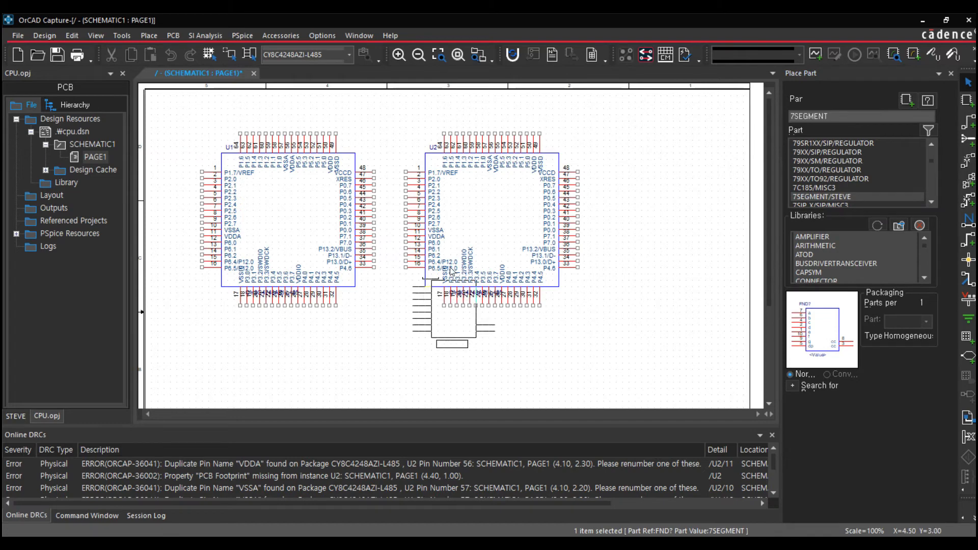
click(638, 174)
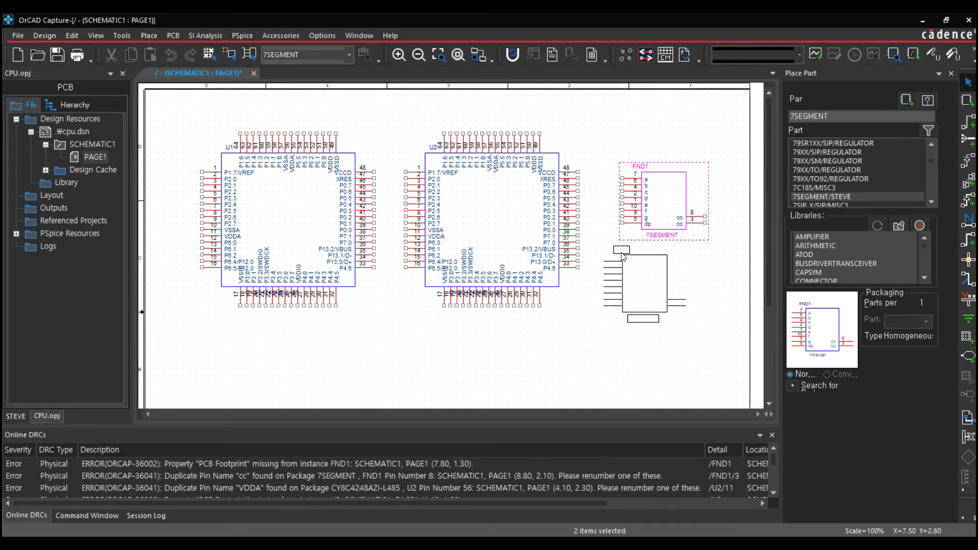
key(Escape)
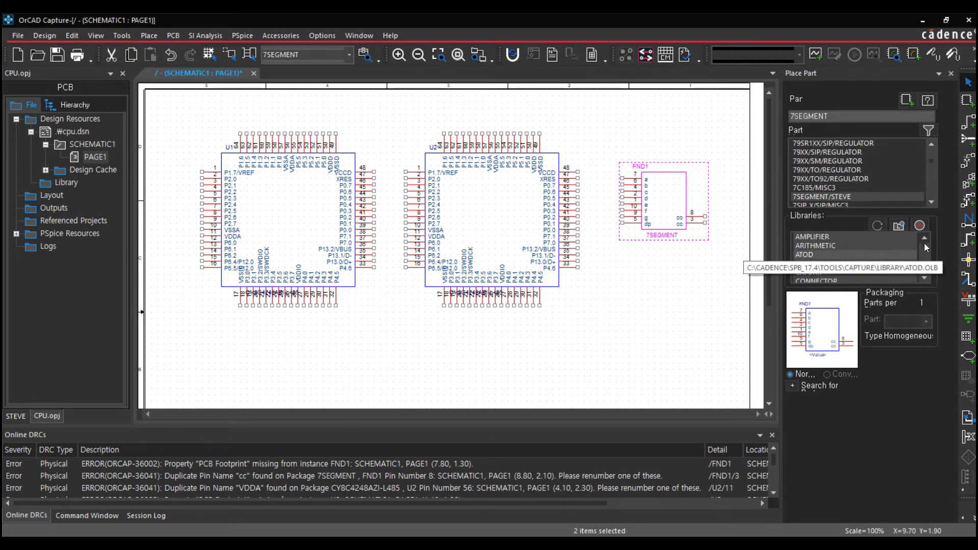
Restrict the part list to the STEVE library and place one LED2012 below the 7SEGMENT part, at about X=7.70, Y=3.10.
drag(924, 245, 925, 268)
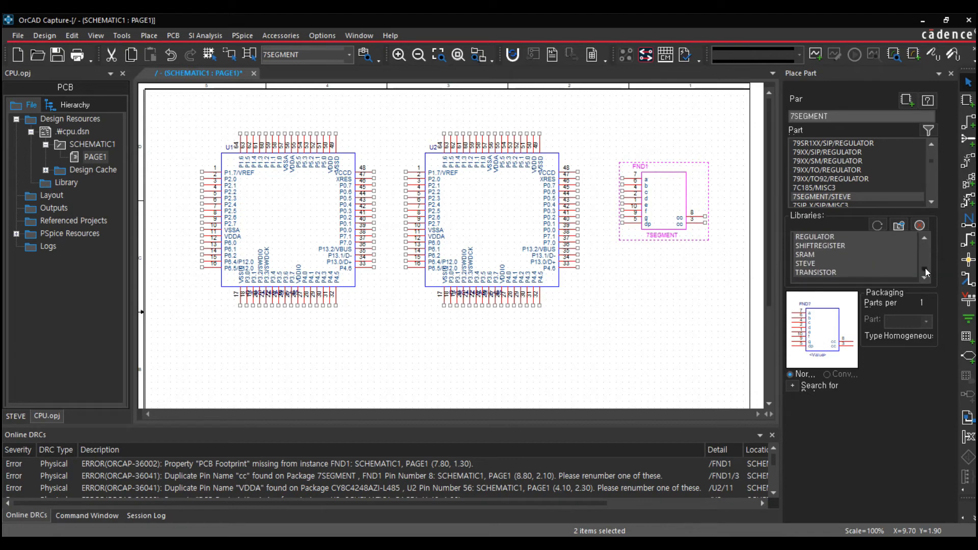
click(846, 262)
click(817, 161)
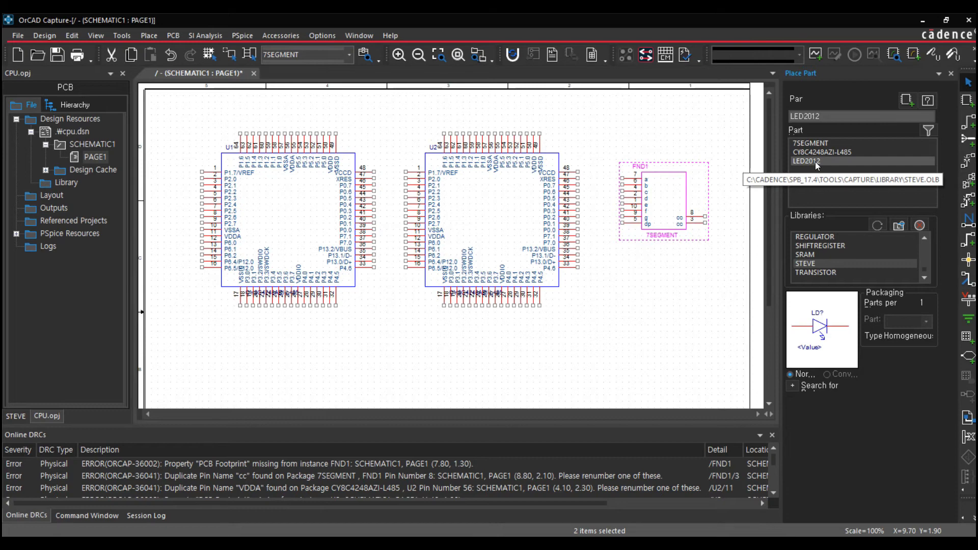
double_click(815, 161)
click(641, 293)
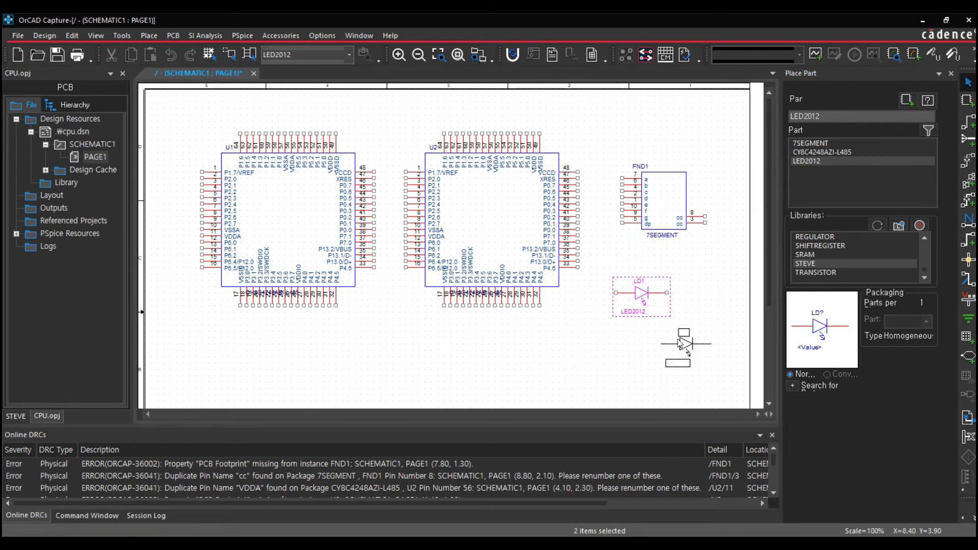
key(Escape)
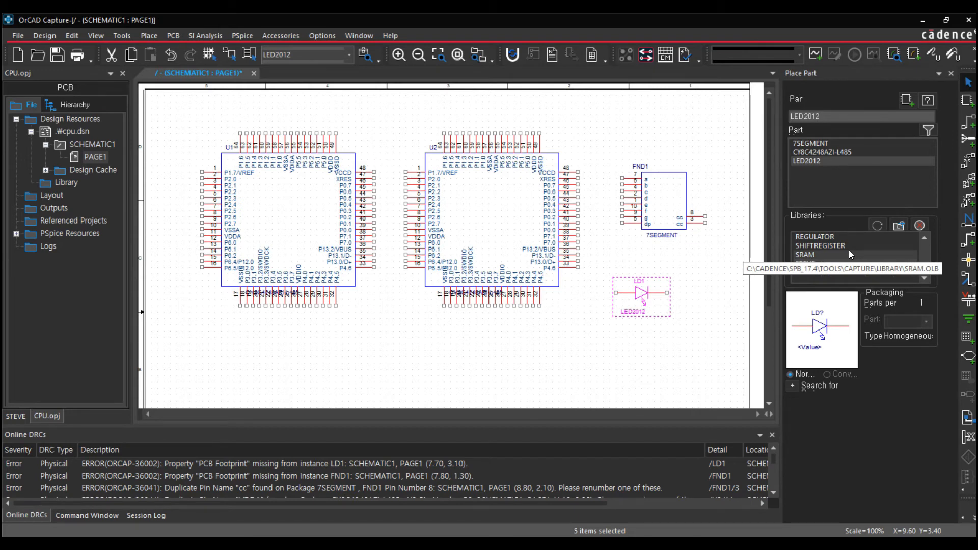
Select all the added libraries again so that parts from every library are listed.
key(ctrl+a)
click(824, 246)
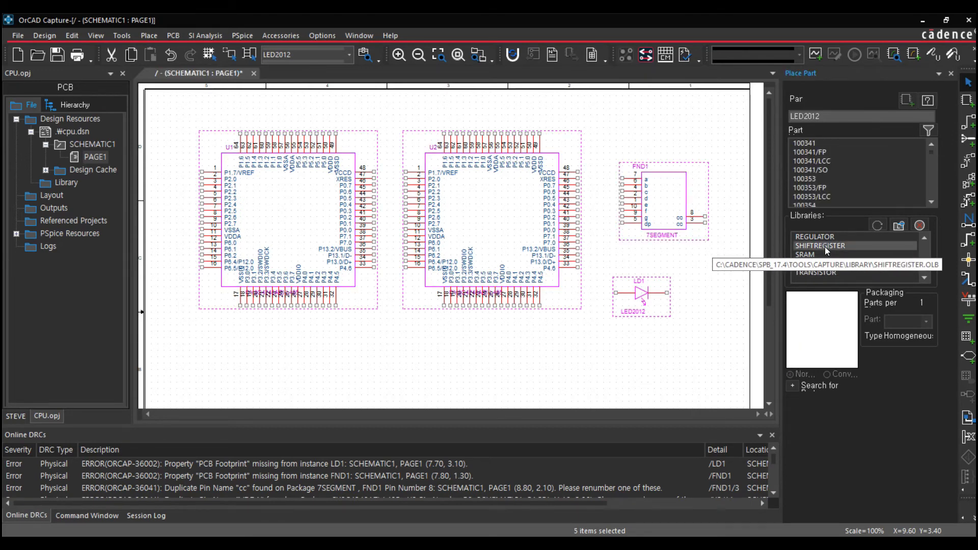
key(ctrl+a)
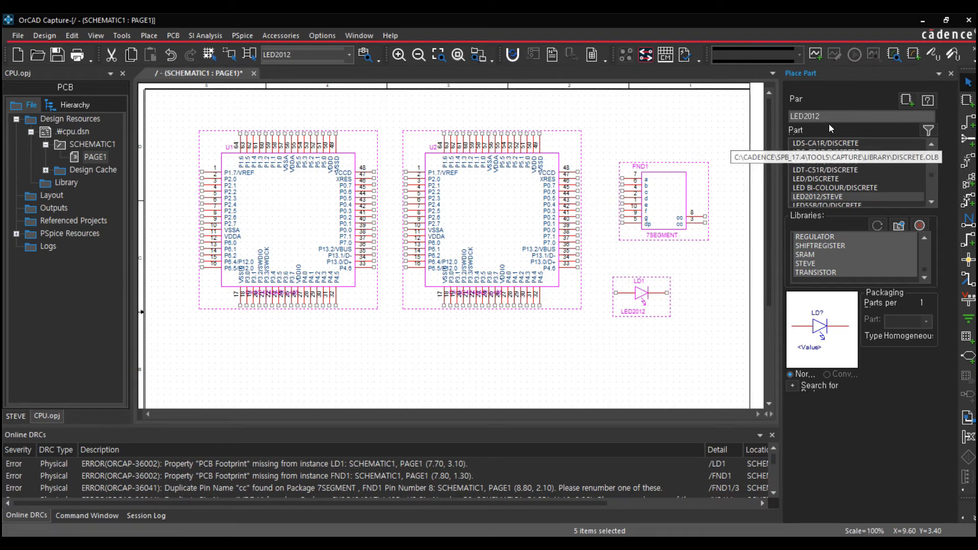
Find the resistor R from the DISCRETE library by name and place one at about X=3.60, Y=3.60.
double_click(791, 115)
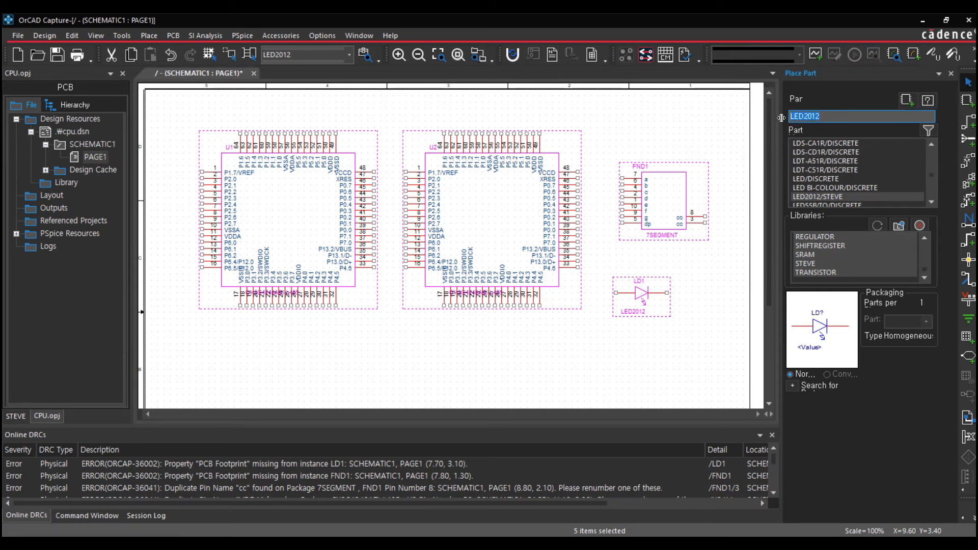
text(r)
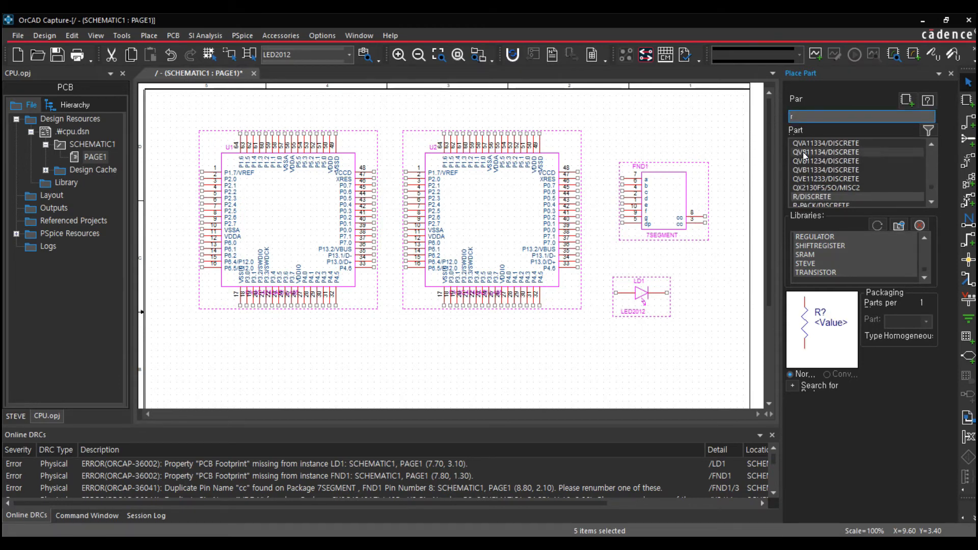
double_click(803, 197)
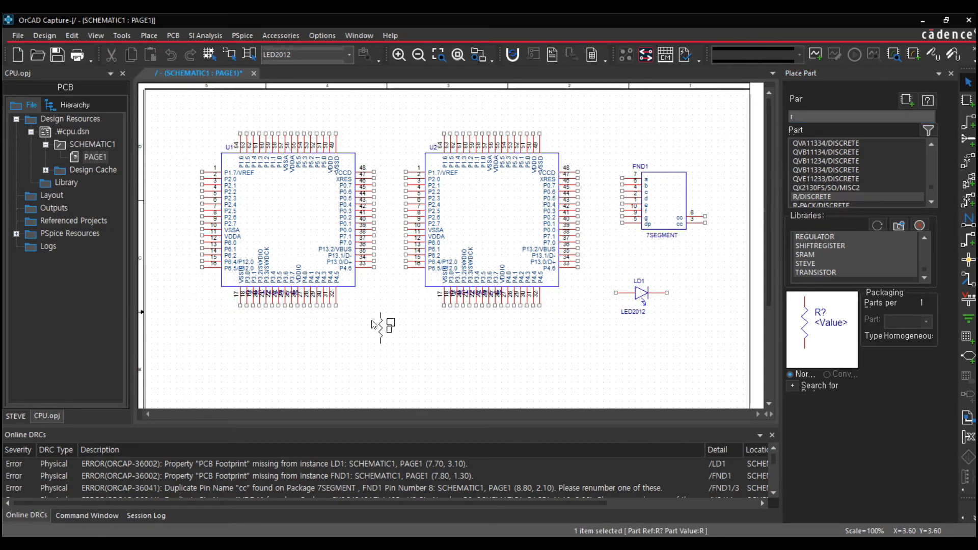
click(374, 324)
key(Escape)
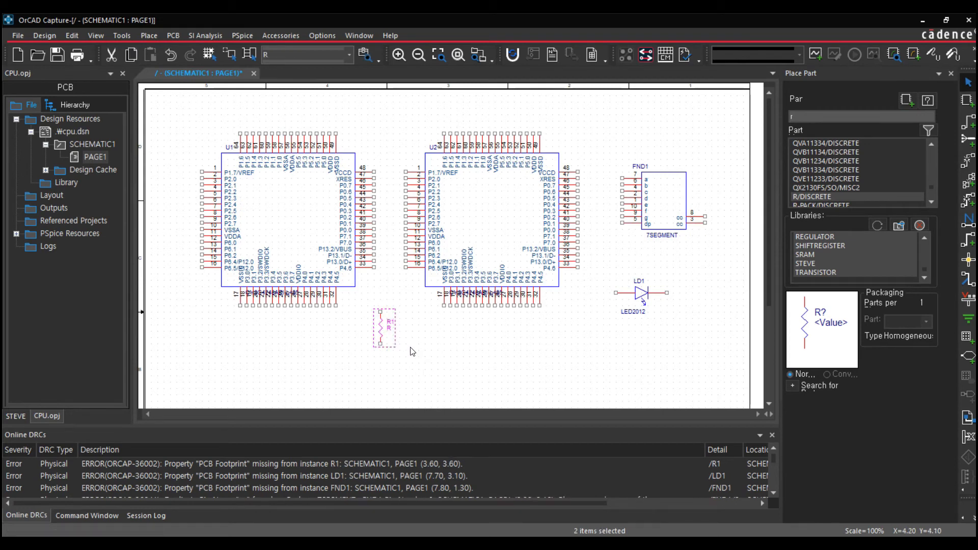
Place a capacitor C at about X=4.40, Y=3.90 and a CAP from the DISCRETE library at about X=5.10, Y=3.90.
click(805, 115)
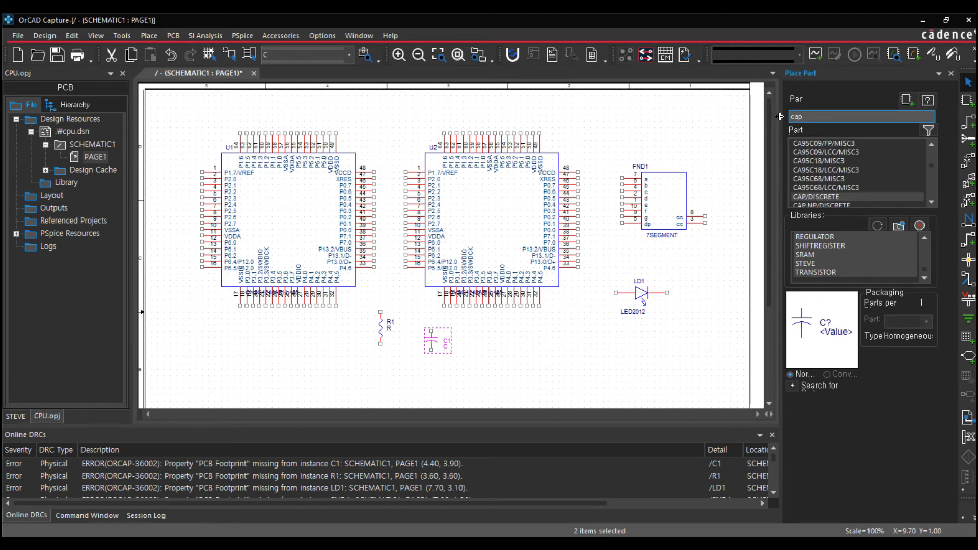
double_click(805, 199)
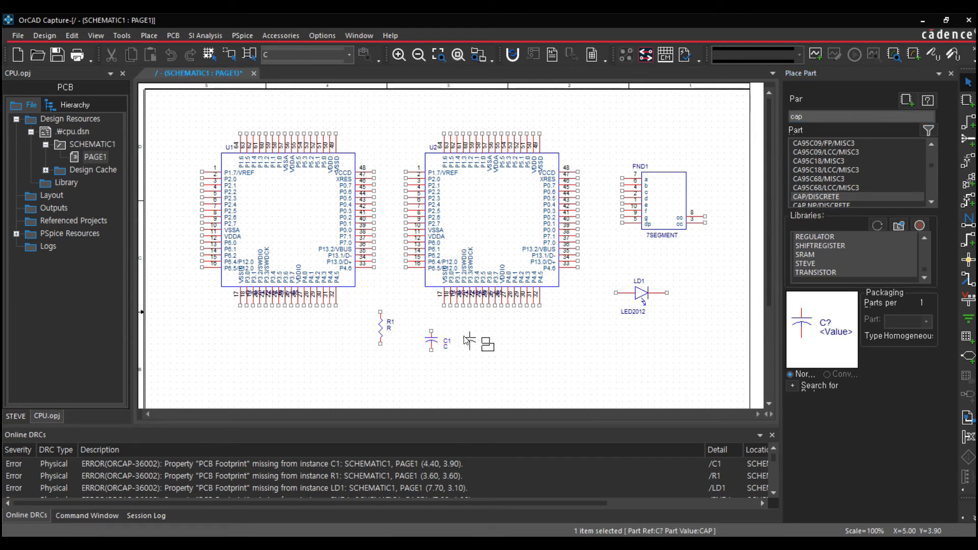
click(471, 341)
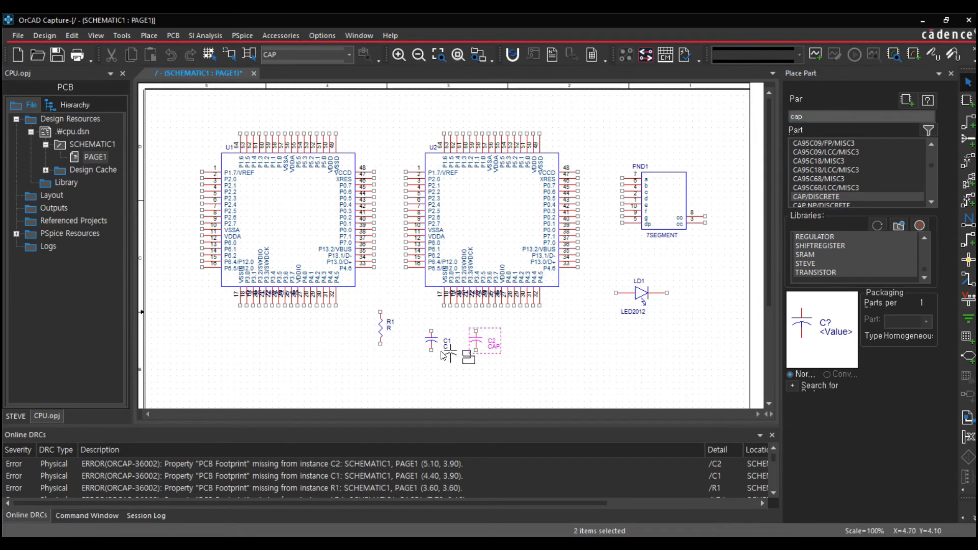
key(Escape)
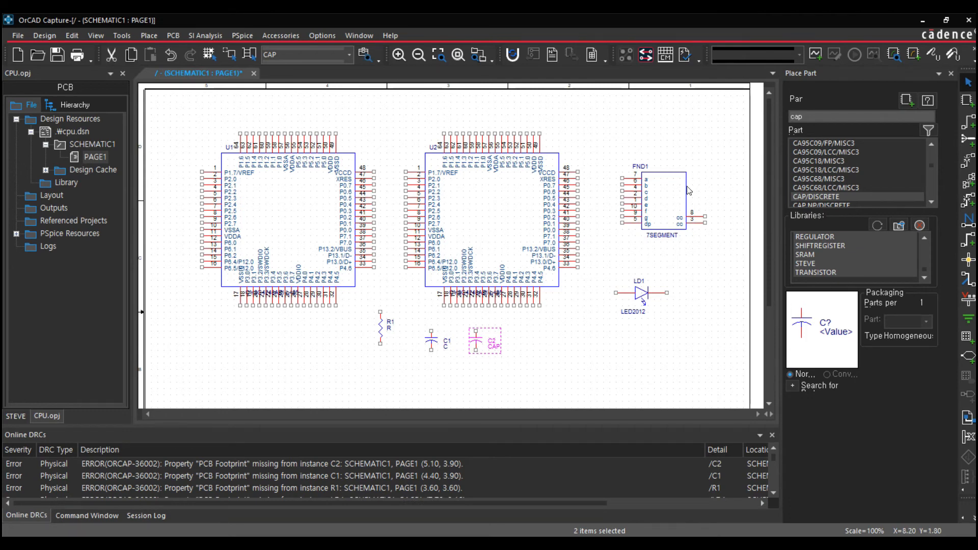
Find CAP NP from the DISCRETE library by name and place one at about X=5.80, Y=3.90.
click(814, 114)
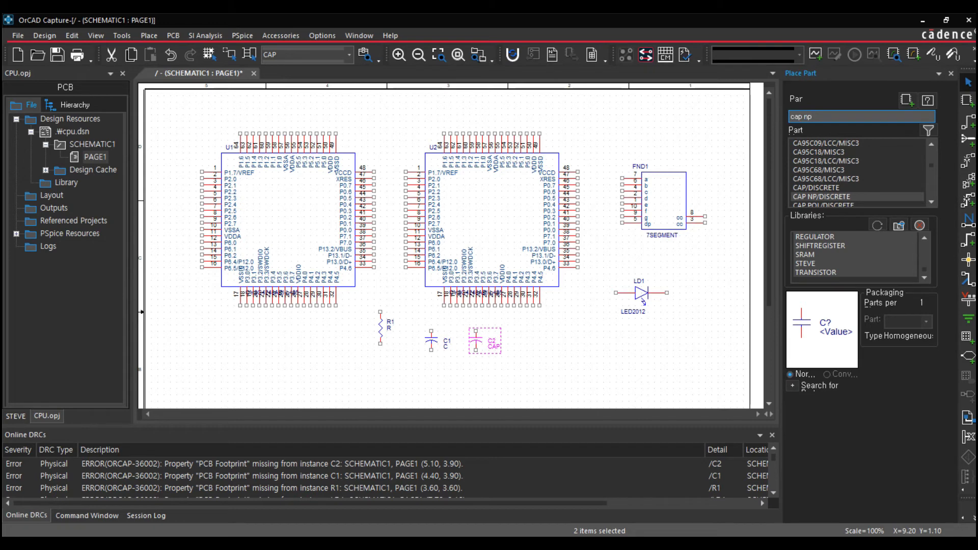
key(Return)
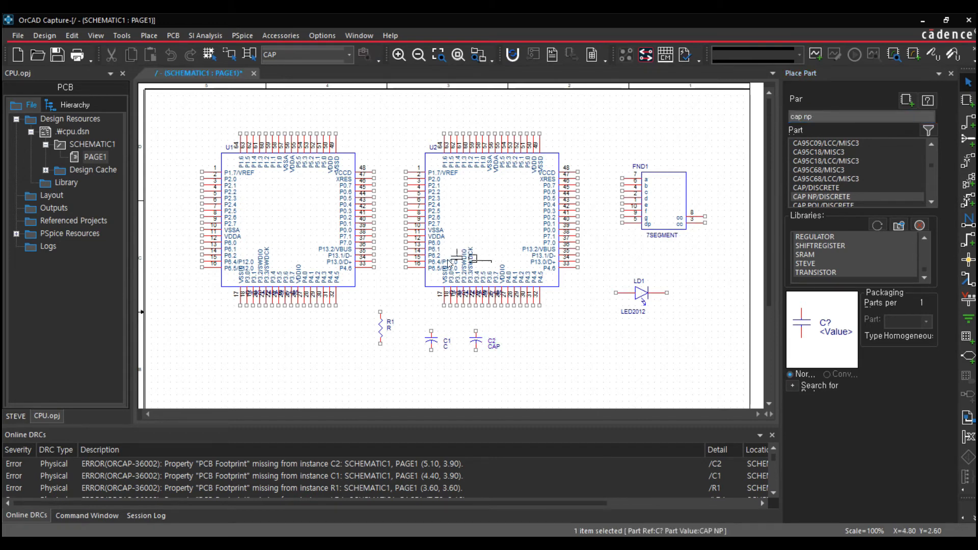
click(513, 339)
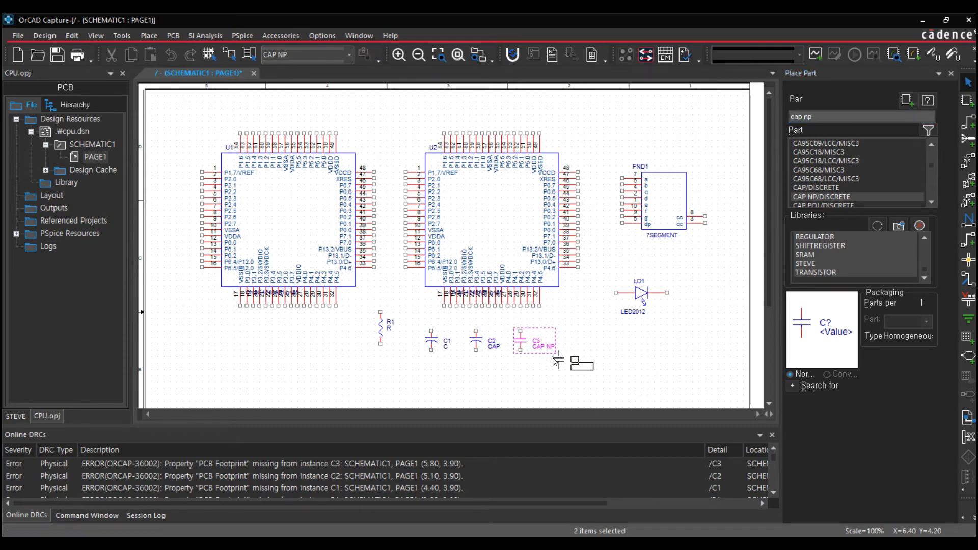
key(Escape)
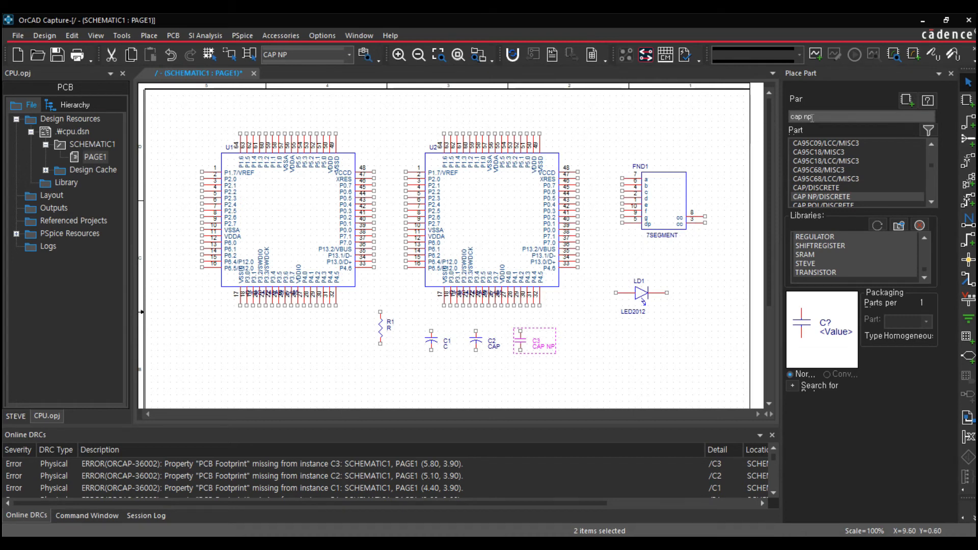
Find CAP POL from the DISCRETE library by name, place one at about X=6.70, Y=3.80 and clear the selection.
click(823, 117)
key(BackSpace)
key(BackSpace)
text(pol)
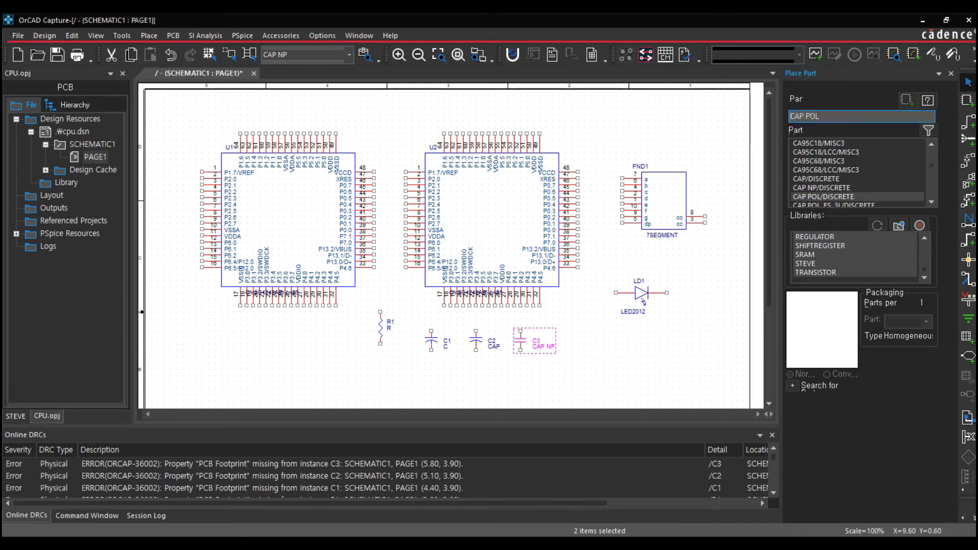
key(Return)
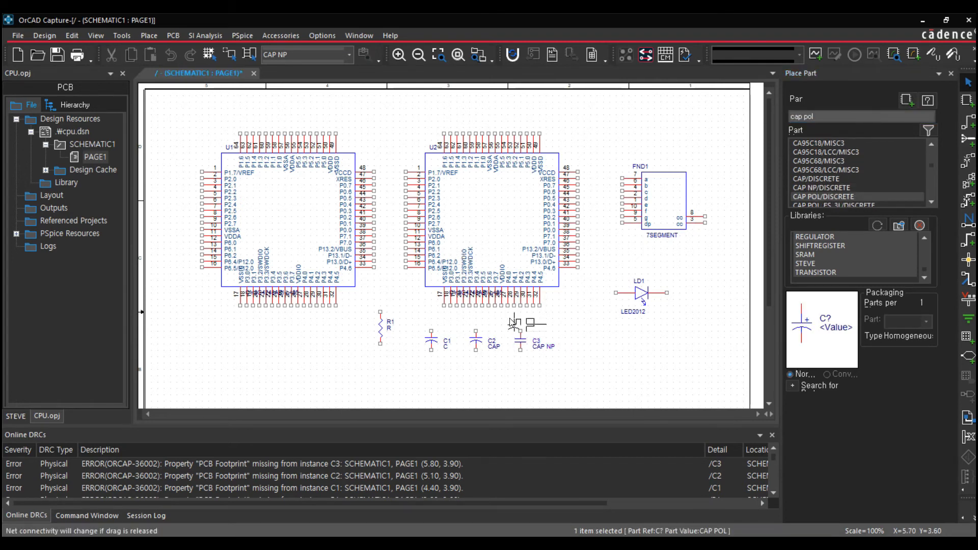
click(574, 340)
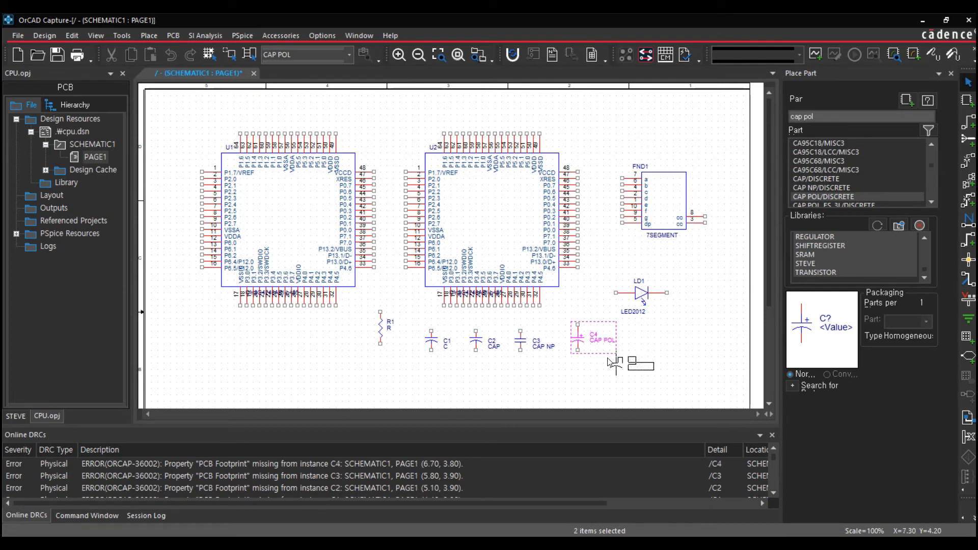
key(Escape)
click(570, 371)
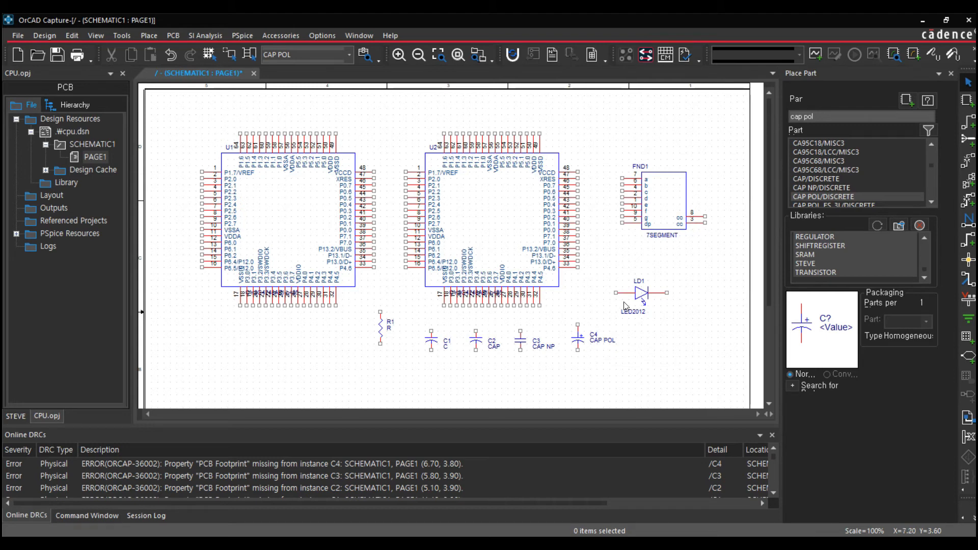
Browse the part list and preview the CA95C68 part from MISC3 and the KUP-DPDT relay from DISCRETE.
click(808, 160)
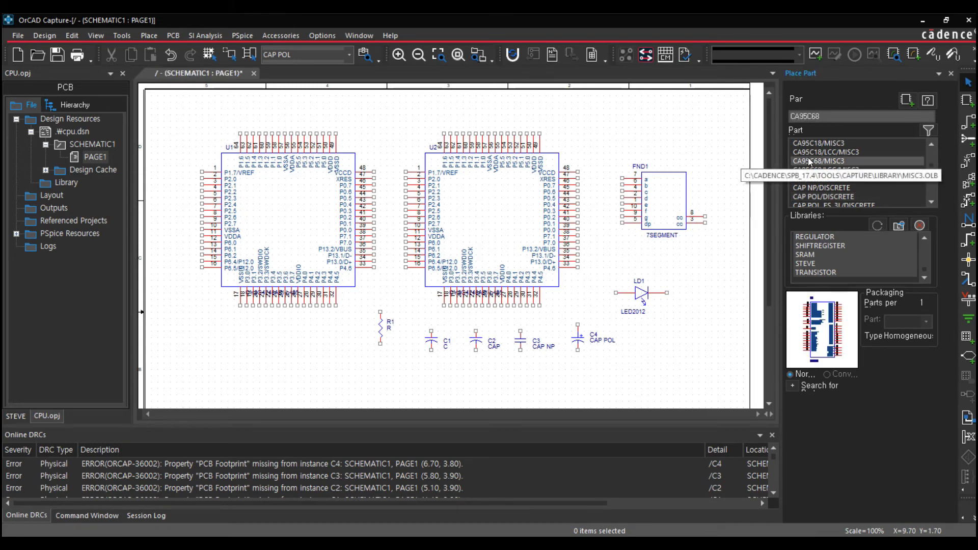
scroll(808, 159, down, 10)
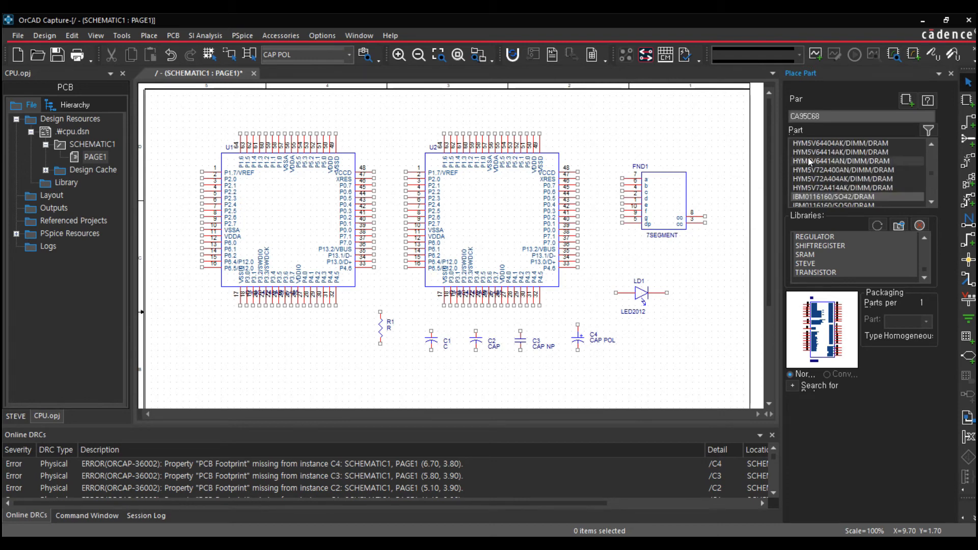
scroll(808, 158, down, 10)
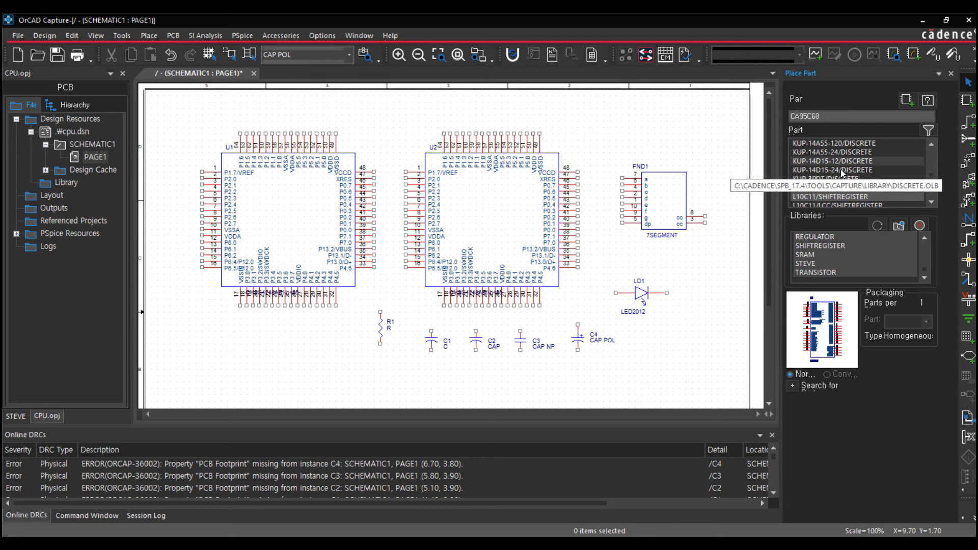
click(853, 188)
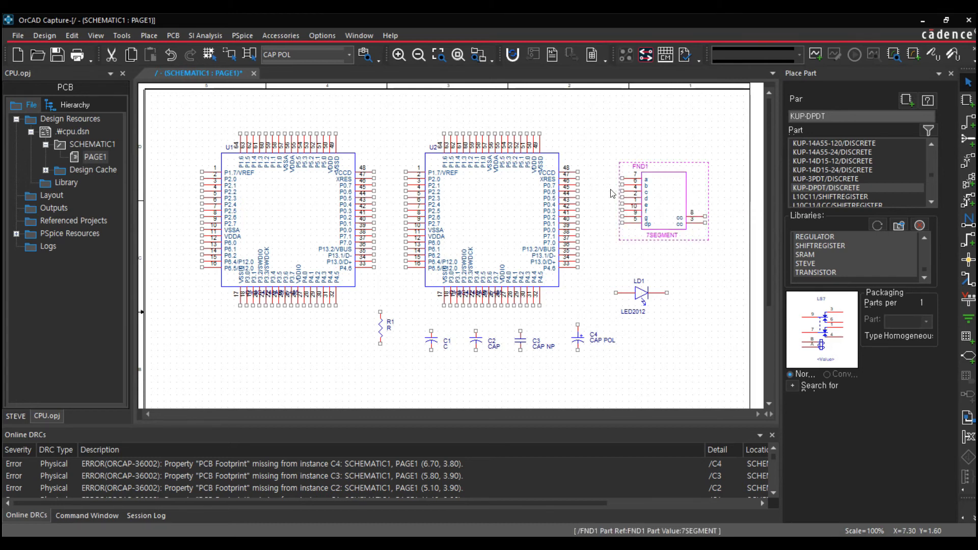
Select U2, FND1 and U1 together as a multiple selection, and clear the selection.
click(621, 138)
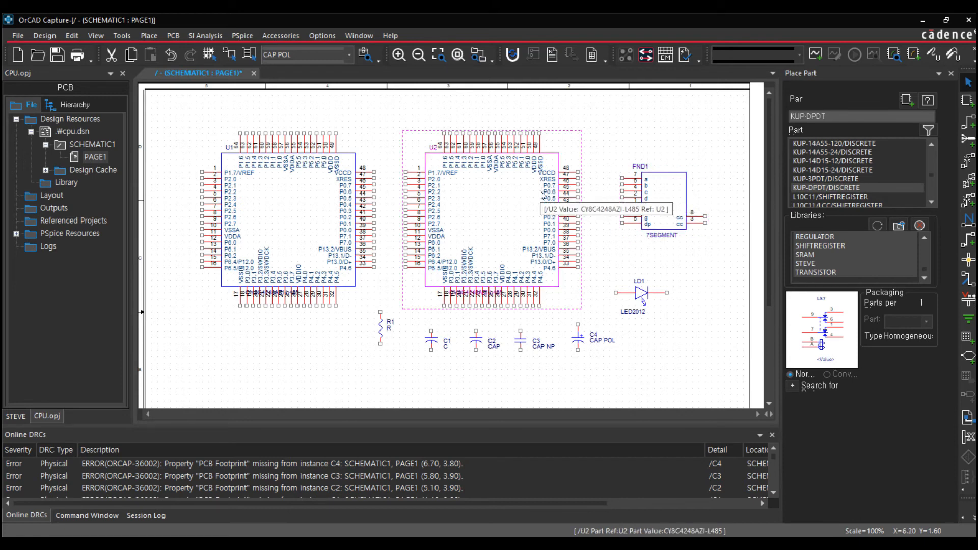
click(675, 193)
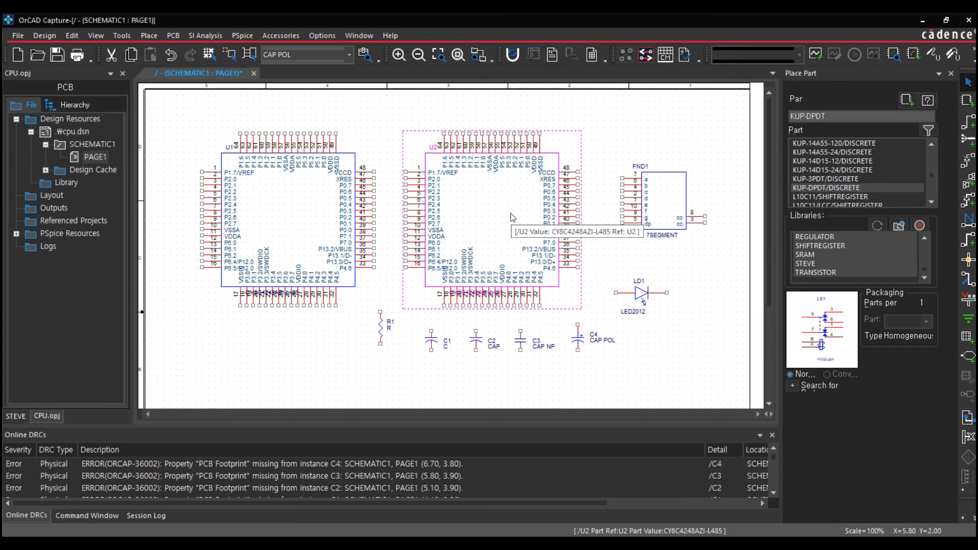
ctrl+click(672, 200)
ctrl+click(298, 230)
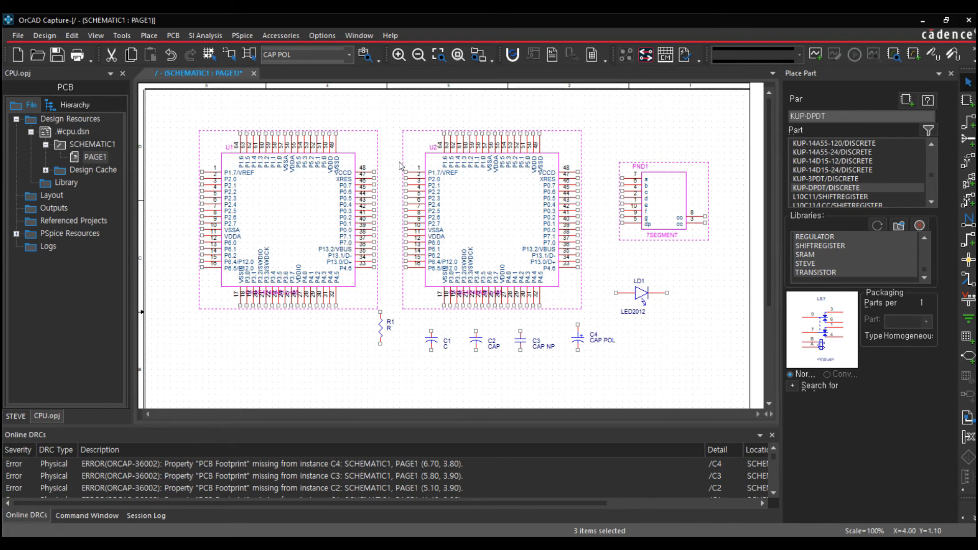
click(615, 132)
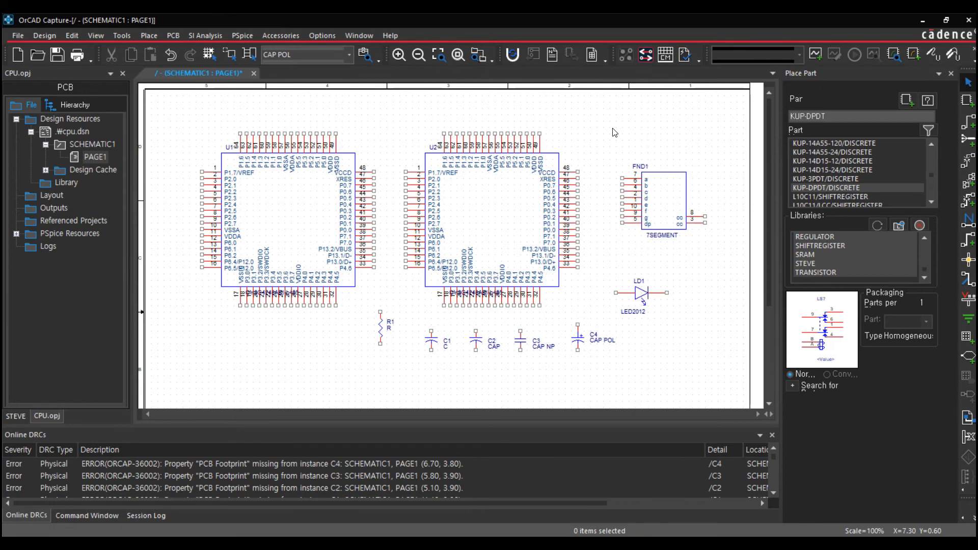
With U2 selected, add U1 and FND1 to the selection, remove only U2 from it, and clear the selection.
double_click(574, 212)
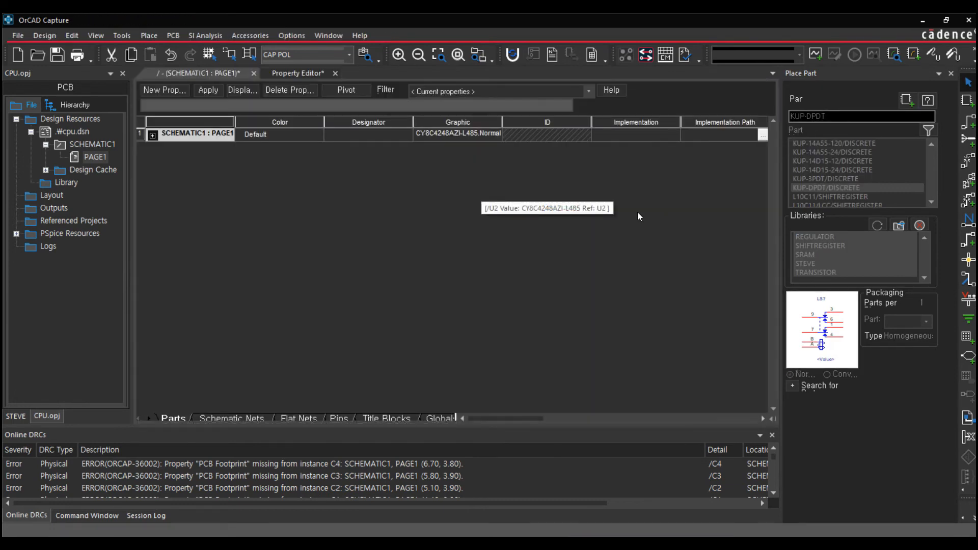
click(335, 74)
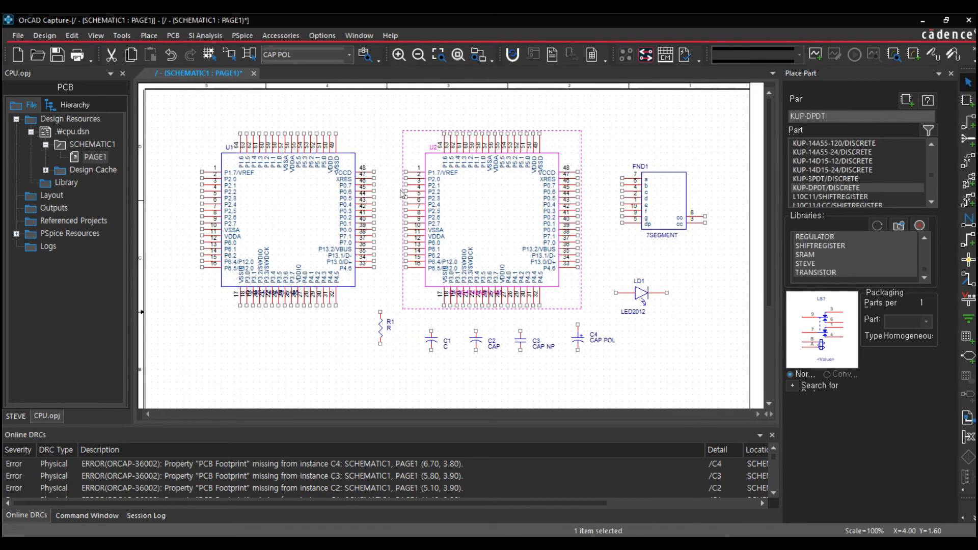
ctrl+click(319, 205)
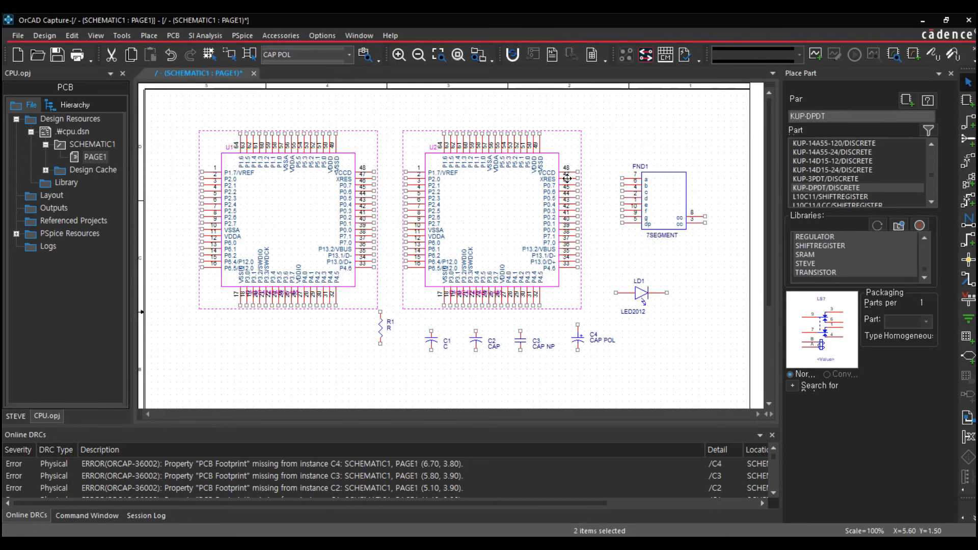
ctrl+click(633, 187)
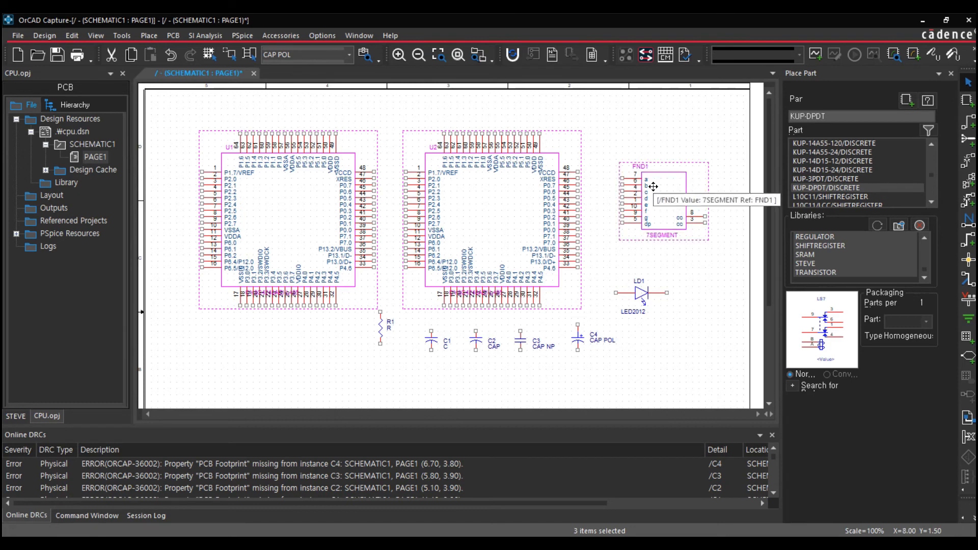
ctrl+click(522, 192)
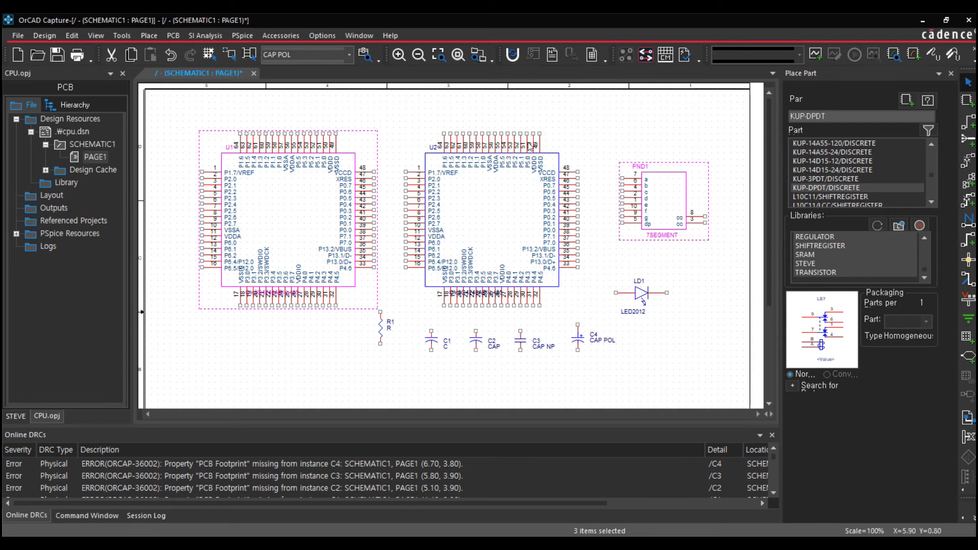
click(585, 134)
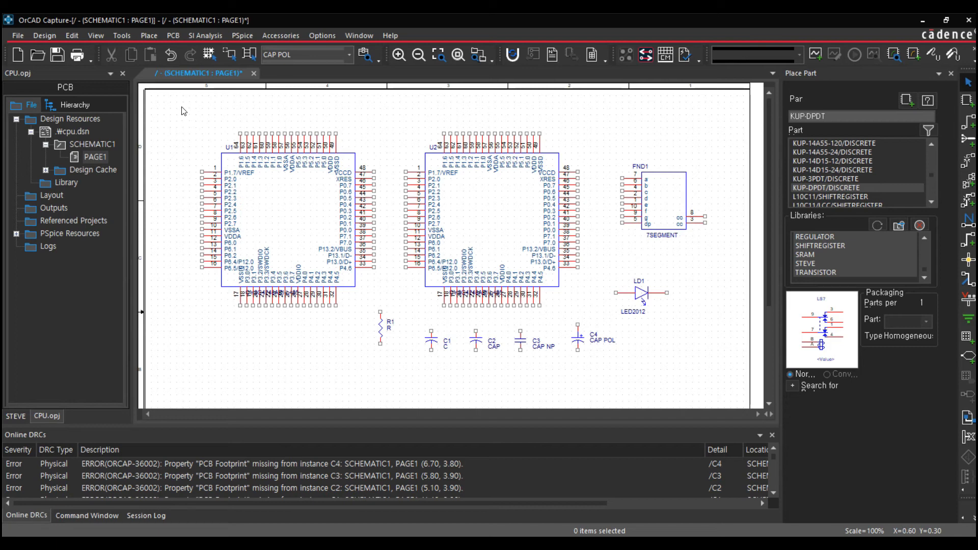
Select U1, U2, R1, C1 and C2 together with one selection area starting above U1.
drag(183, 108, 504, 377)
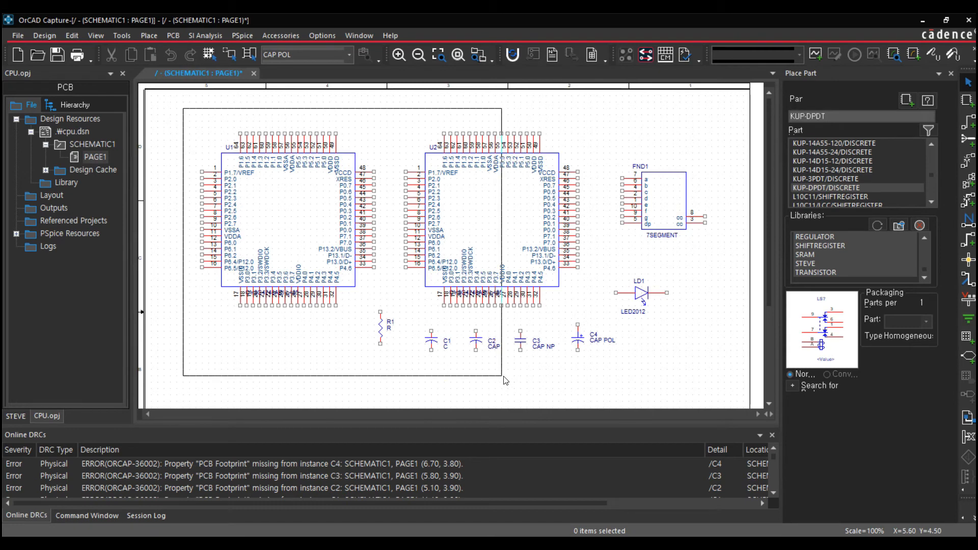
drag(503, 379, 505, 380)
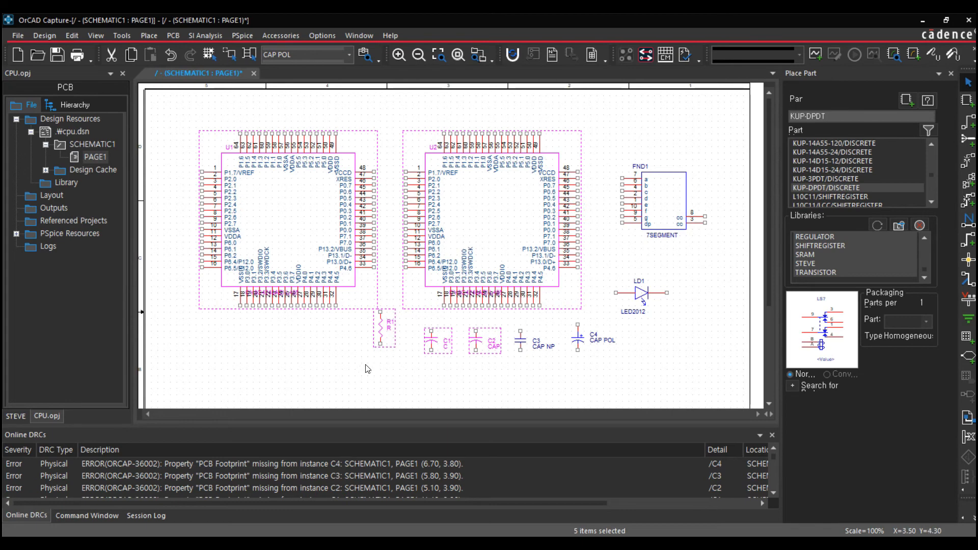
Move R1 to about X=3.10, Y=3.80, and move C1 and C2 together to about X=4.00 and X=4.70, Y=4.00.
click(378, 334)
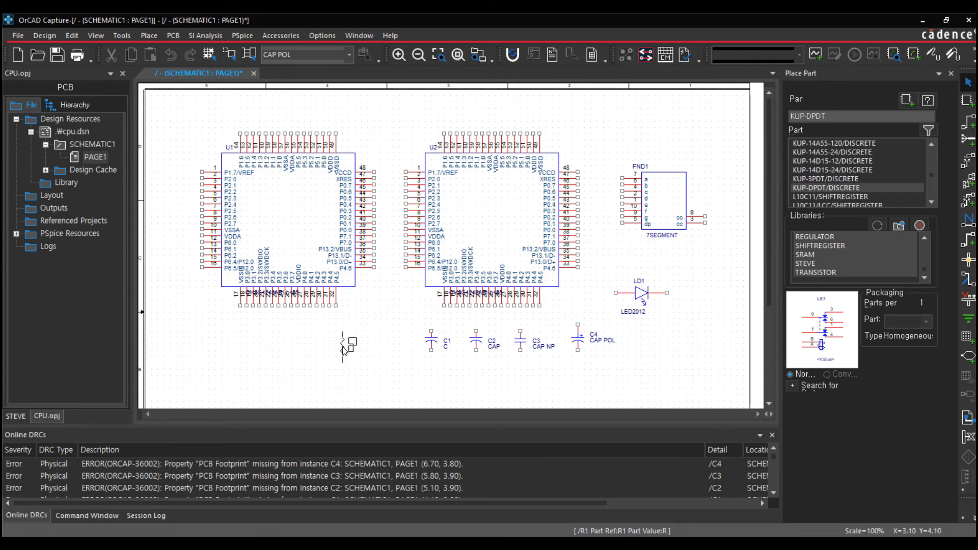
click(352, 348)
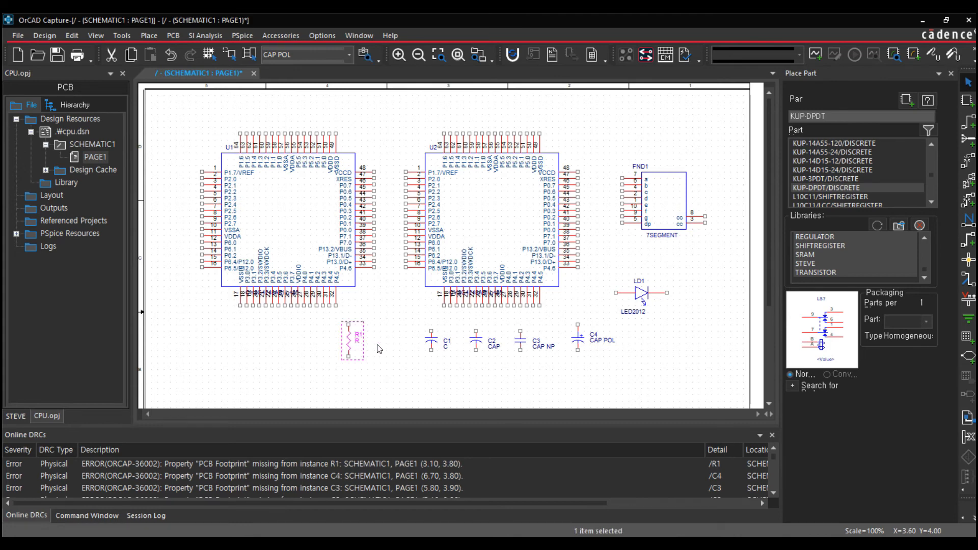
drag(406, 319, 452, 347)
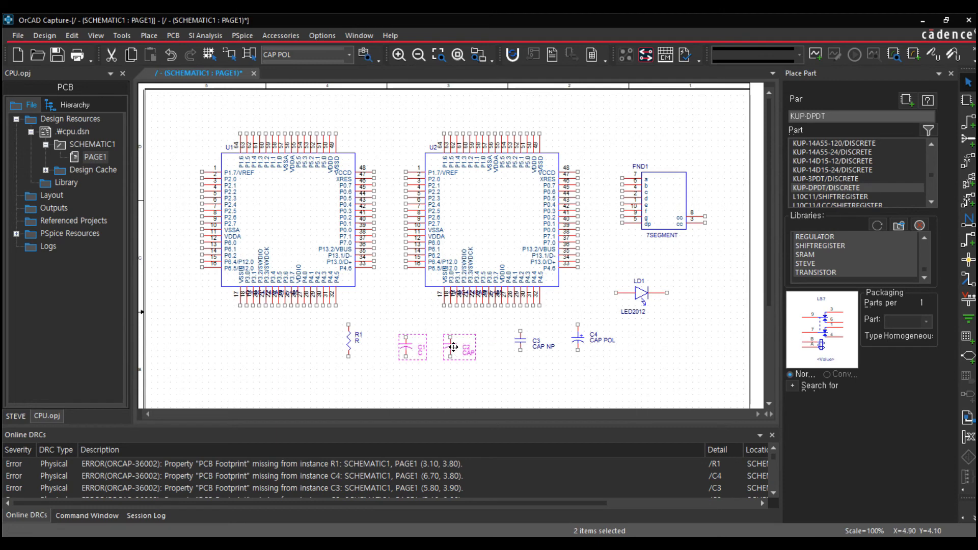
Move R1 to about X=2.90, Y=3.50 so its upper pin touches pin 32 of U1, and clear the selection.
drag(348, 341, 335, 322)
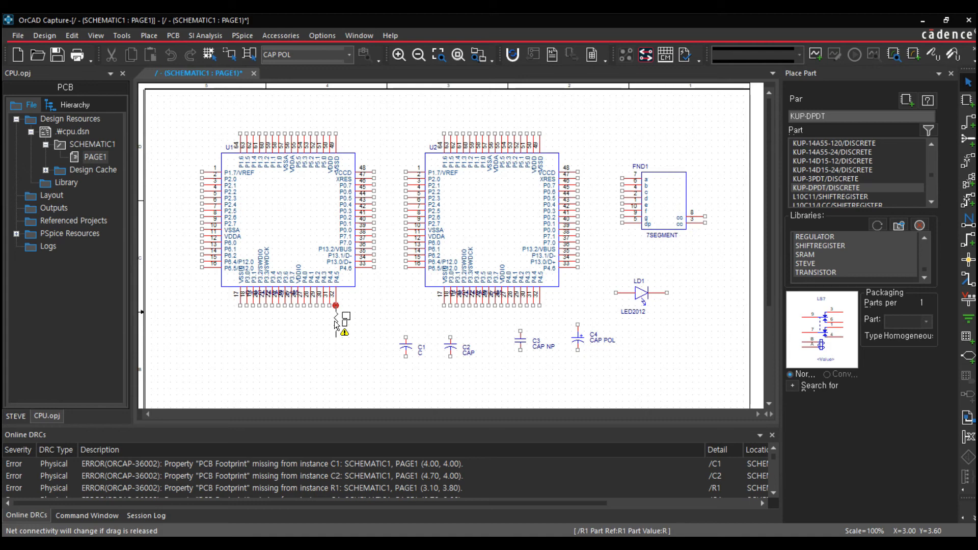
drag(336, 326, 335, 324)
click(288, 341)
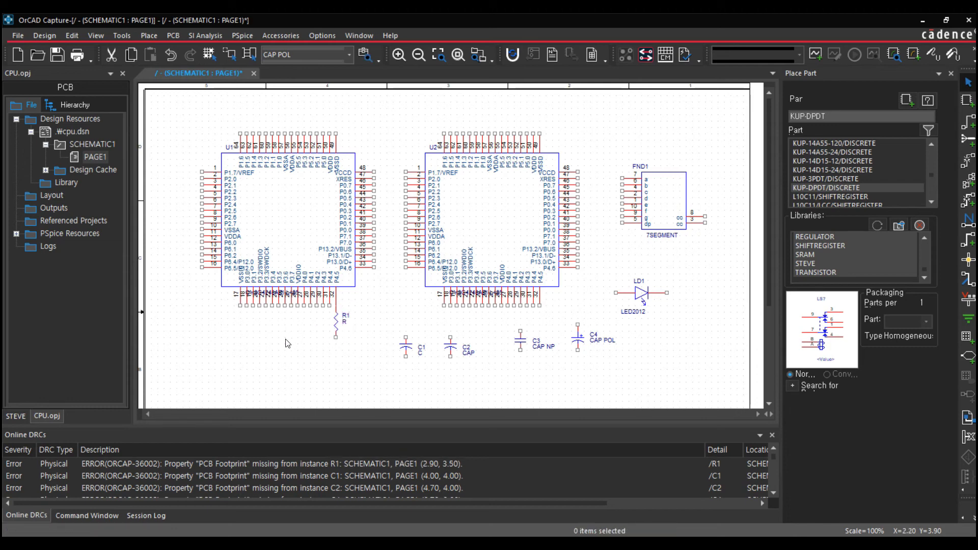
Move R1 away from U1 to about X=3.30, Y=3.60, keeping it wired to pin 32, and clear the selection.
click(337, 326)
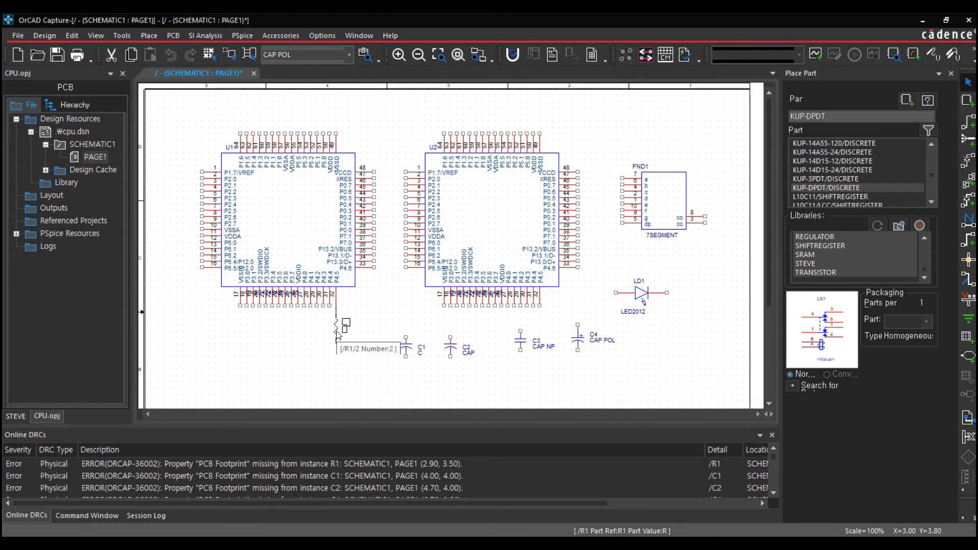
drag(337, 326, 355, 318)
click(329, 337)
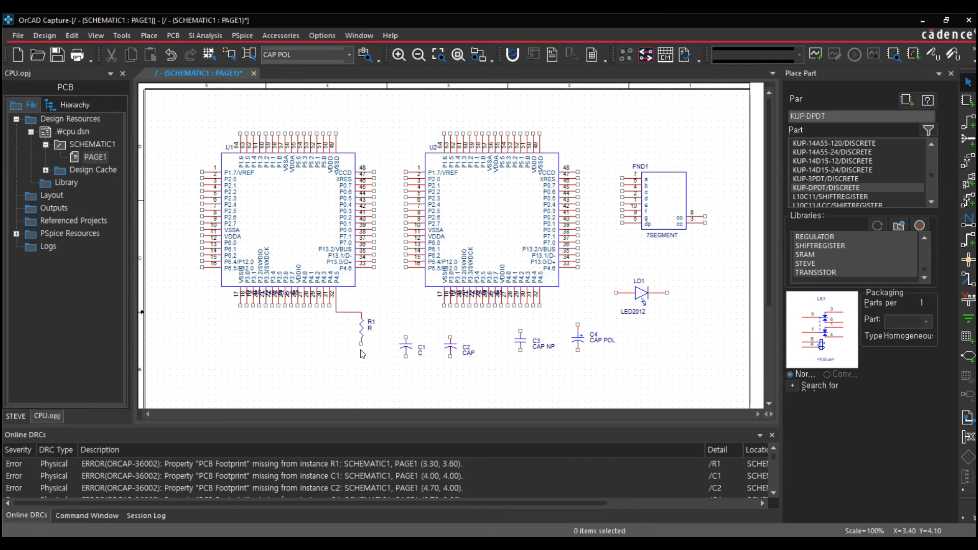
Delete the vertical and horizontal wire segments between pin 32 of U1 and R1.
click(337, 312)
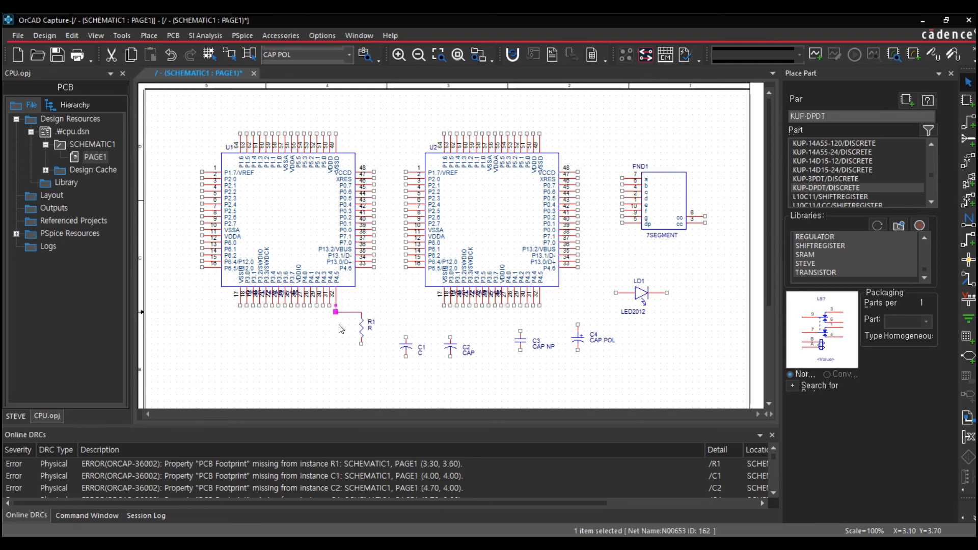
key(Delete)
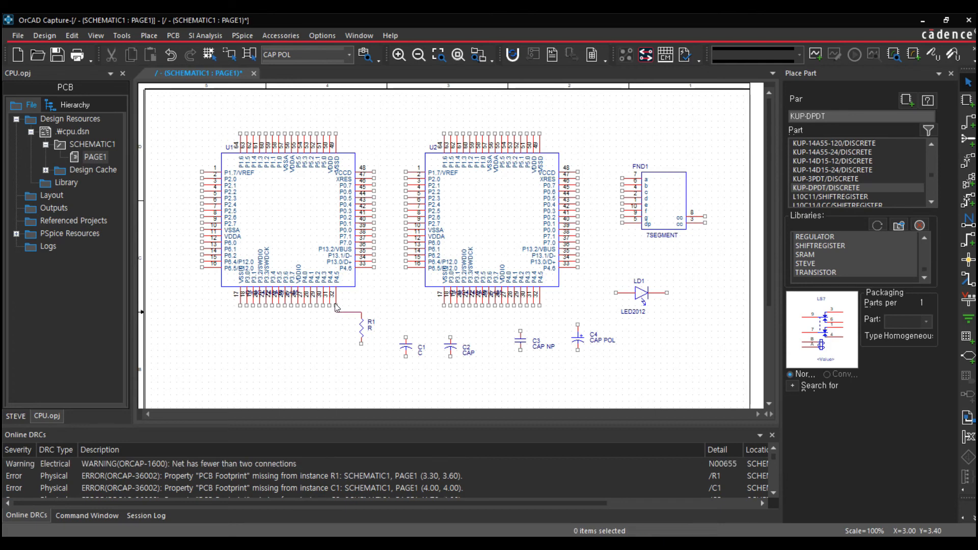
key(ctrl+z)
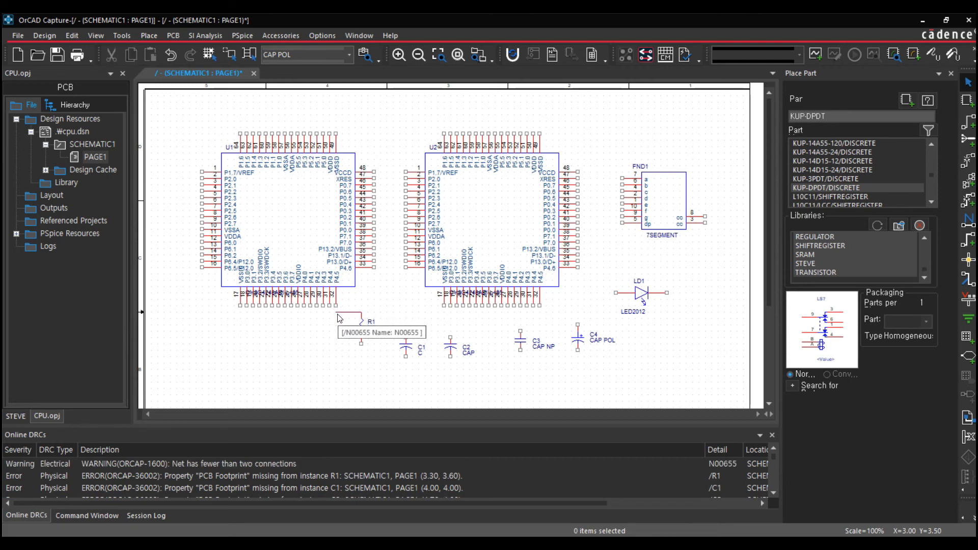
click(342, 319)
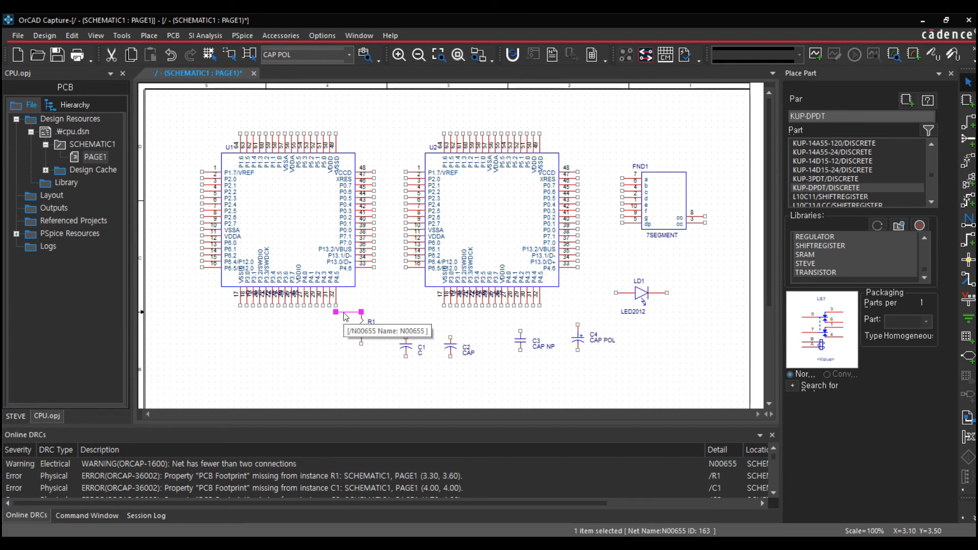
key(Delete)
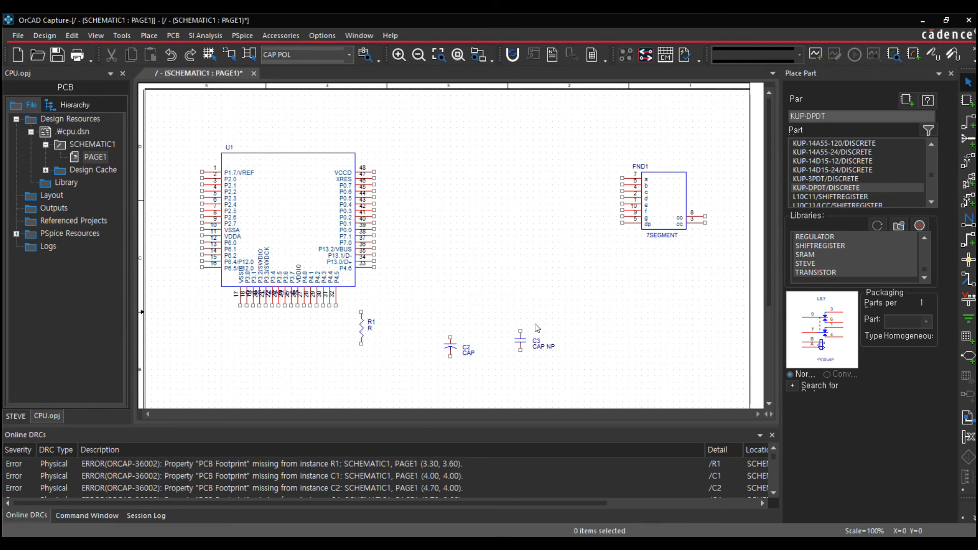
Select U2, FND1 and LD1 together with a selection area that touches them, and clear the selection.
drag(535, 324, 646, 220)
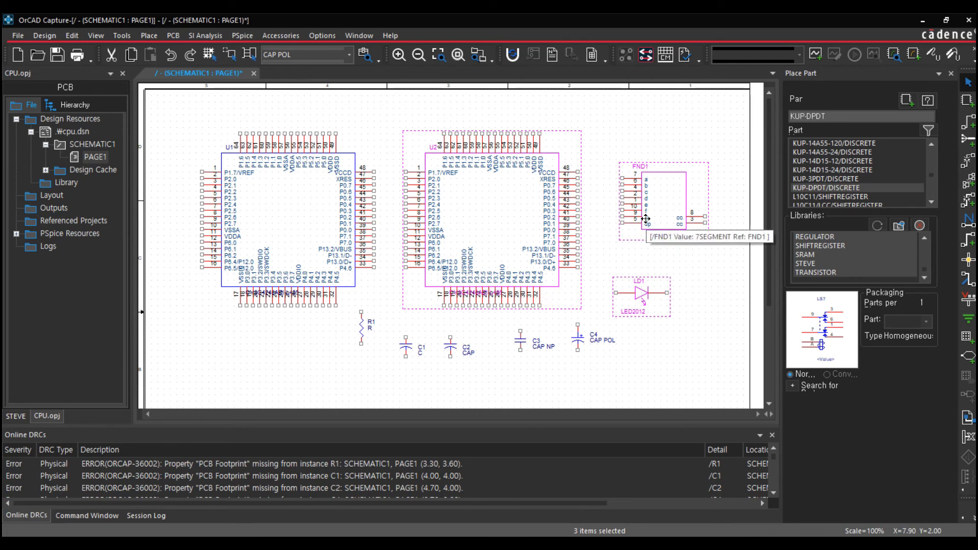
click(621, 254)
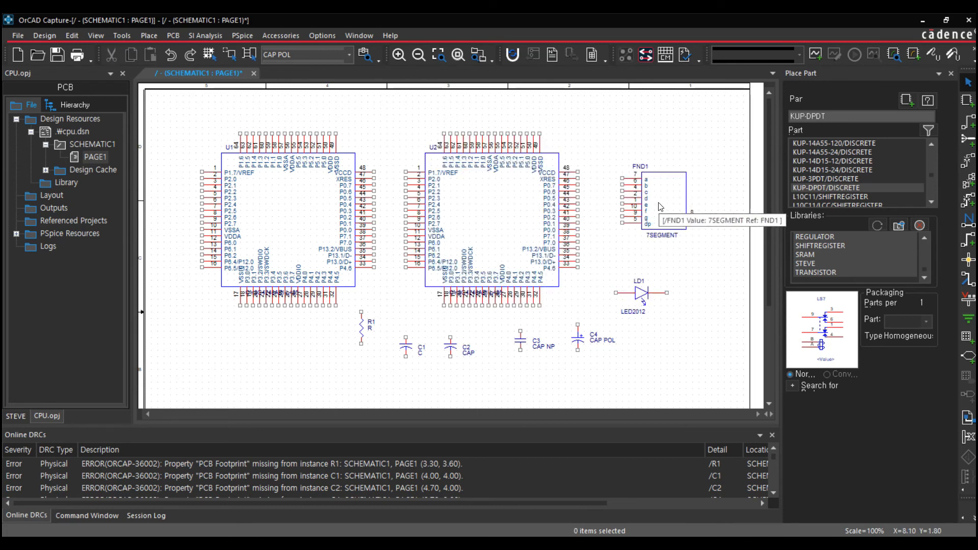
Rotate the 7SEGMENT part FND1 once and move it to about X=7.30, Y=1.20.
click(659, 206)
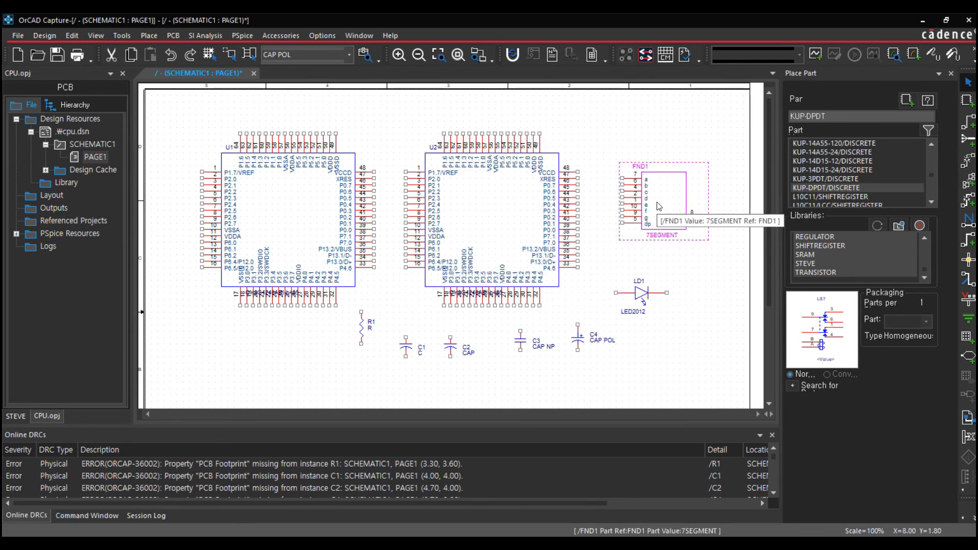
right_click(659, 206)
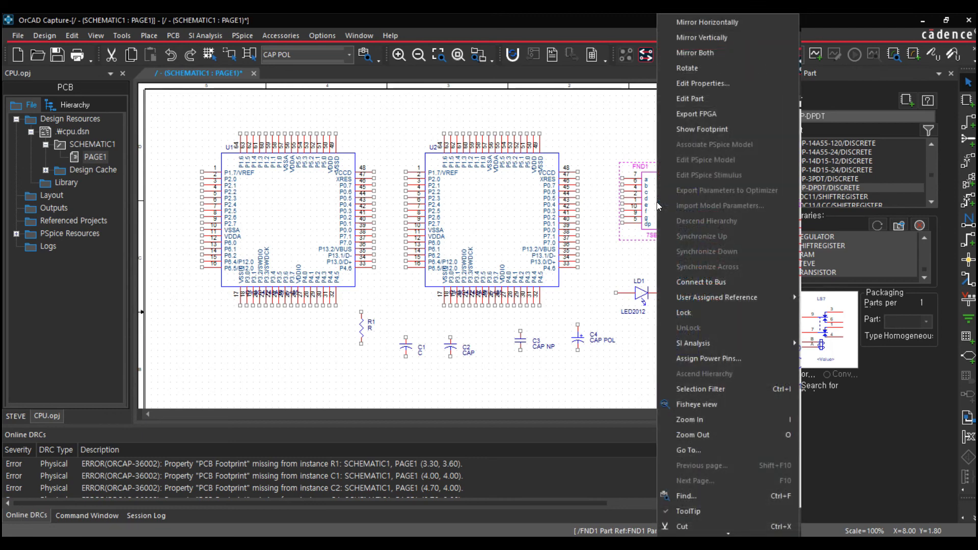
click(700, 68)
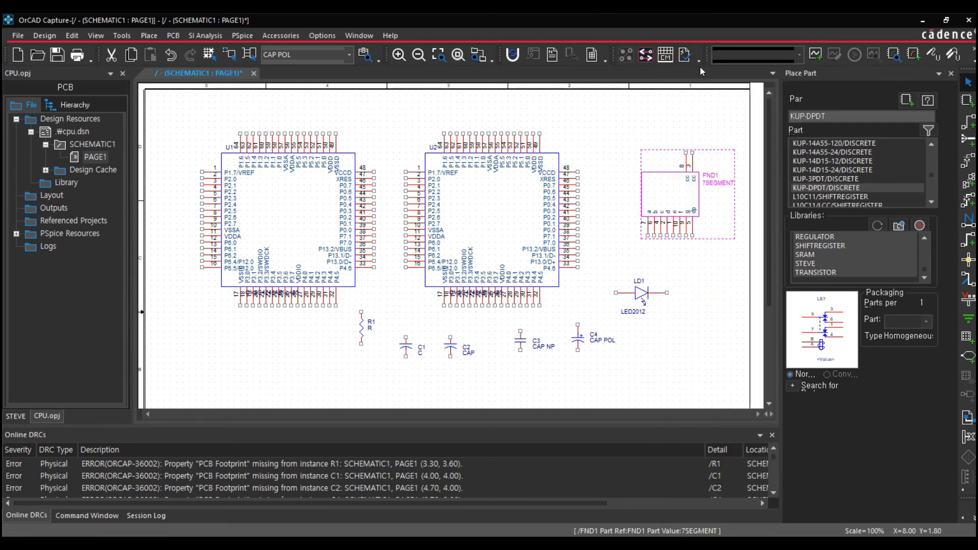
right_click(669, 189)
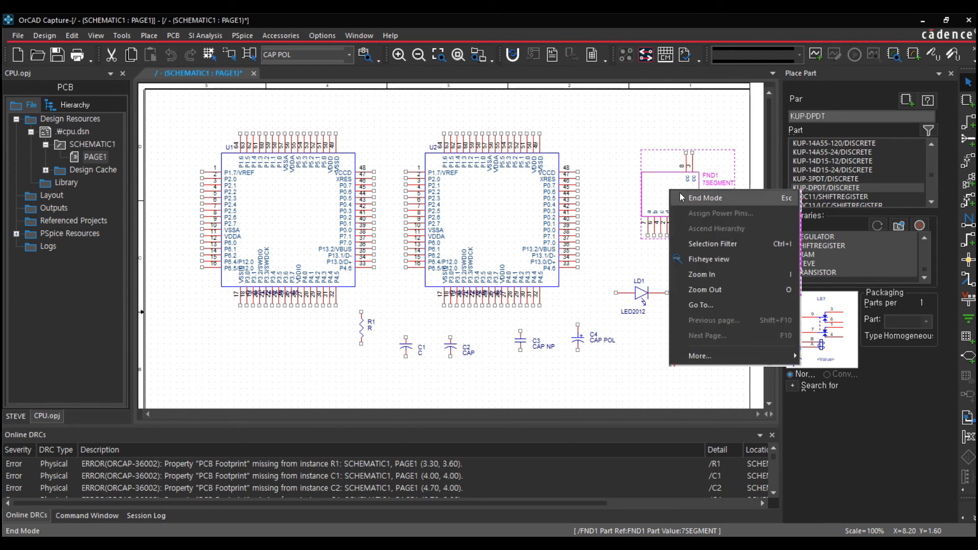
mouse_move(667, 191)
mouse_down()
mouse_move(629, 184)
mouse_move(662, 199)
mouse_up()
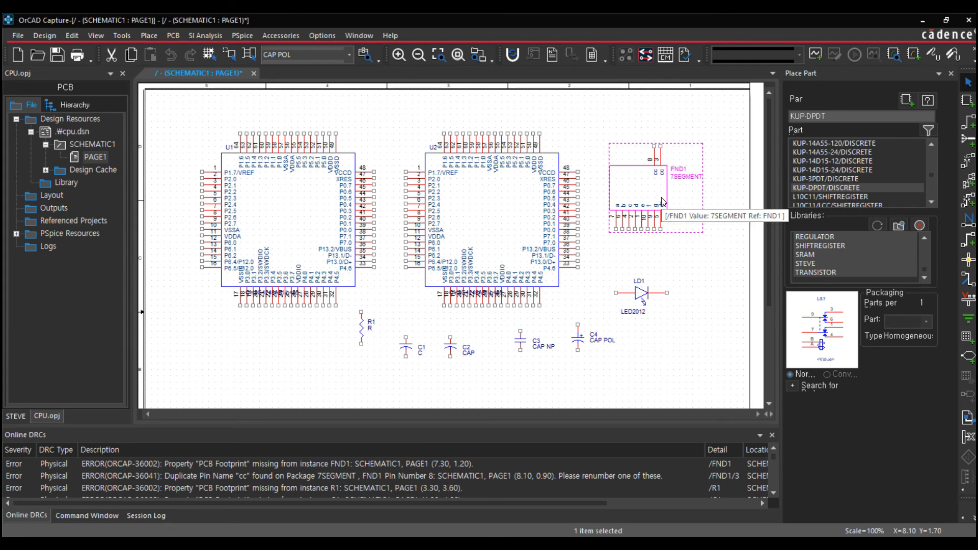
Rotate the 7SEGMENT part FND1 again from its current orientation.
right_click(663, 199)
click(695, 69)
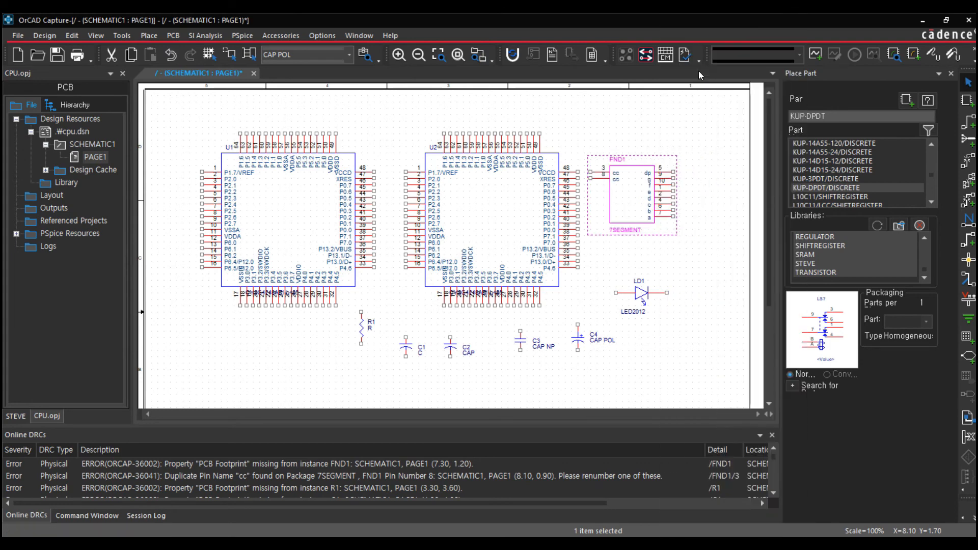
right_click(638, 207)
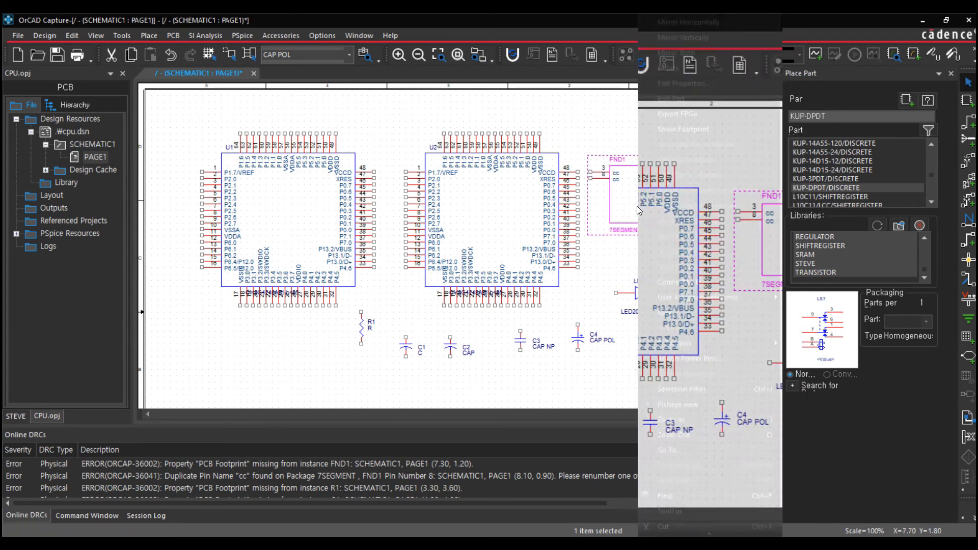
click(679, 71)
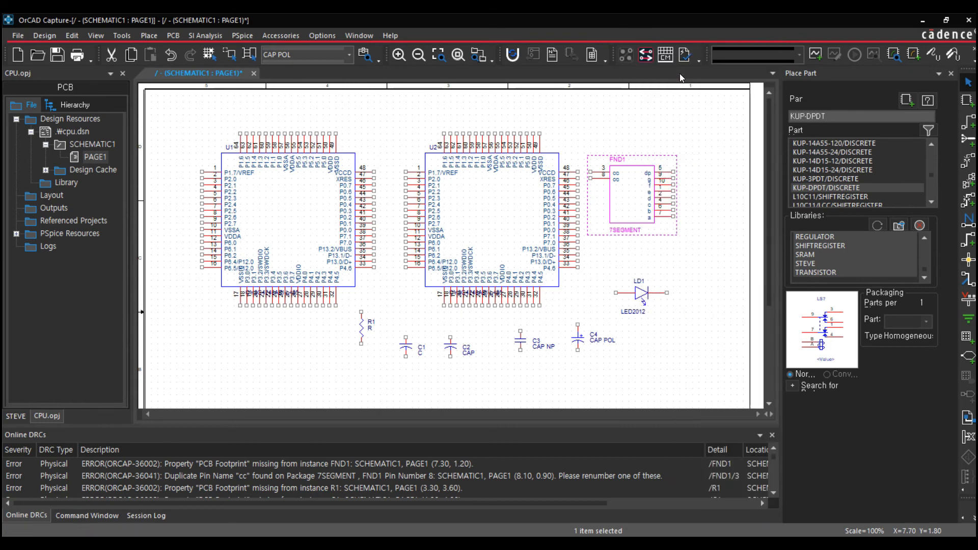
Undo the rotations and the move of FND1, back to its original horizontal placement.
click(171, 56)
click(170, 56)
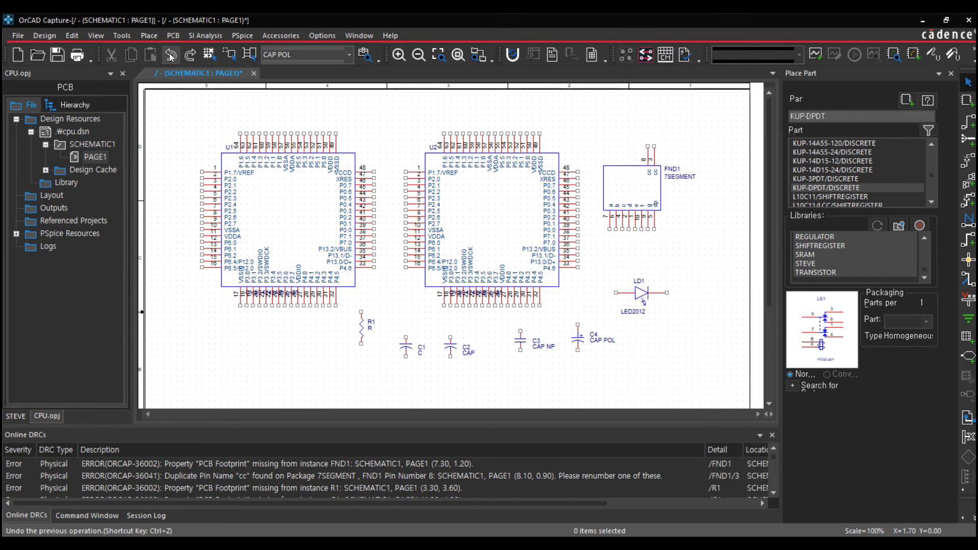
click(170, 56)
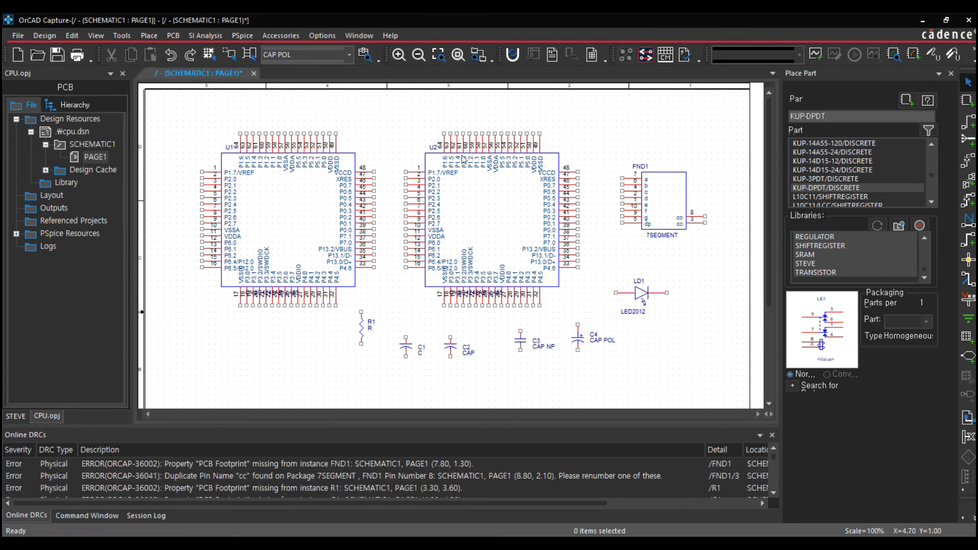
Mirror FND1 vertically and horizontally, and clear the selection.
right_click(665, 199)
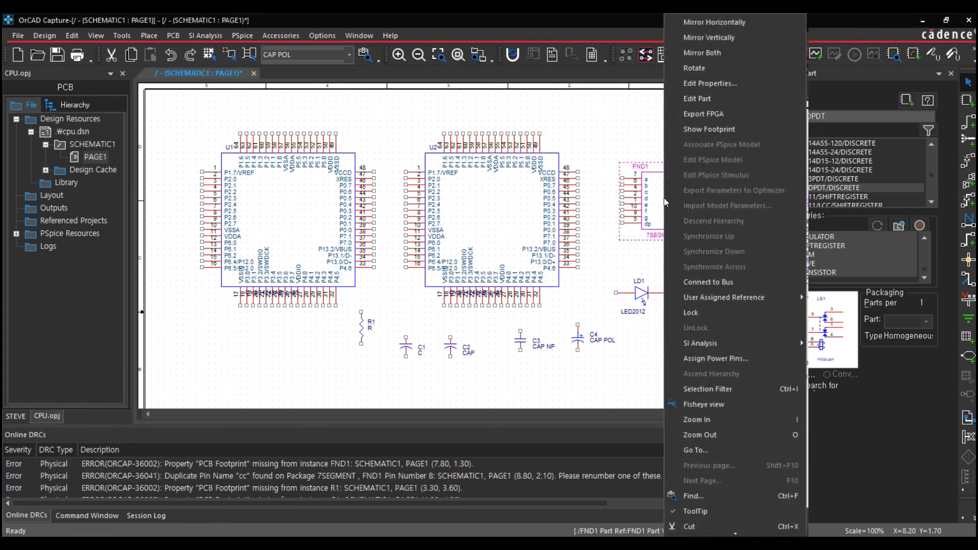
click(716, 37)
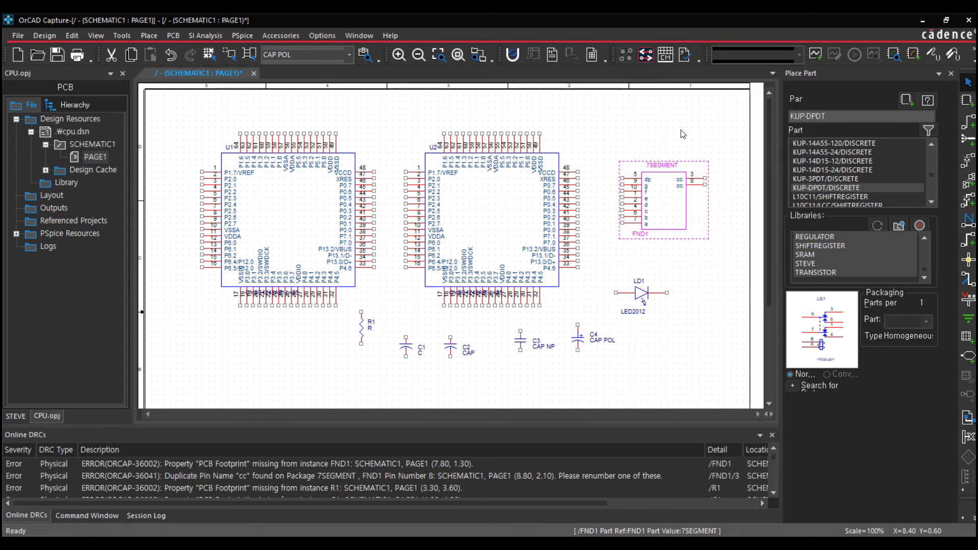
right_click(669, 192)
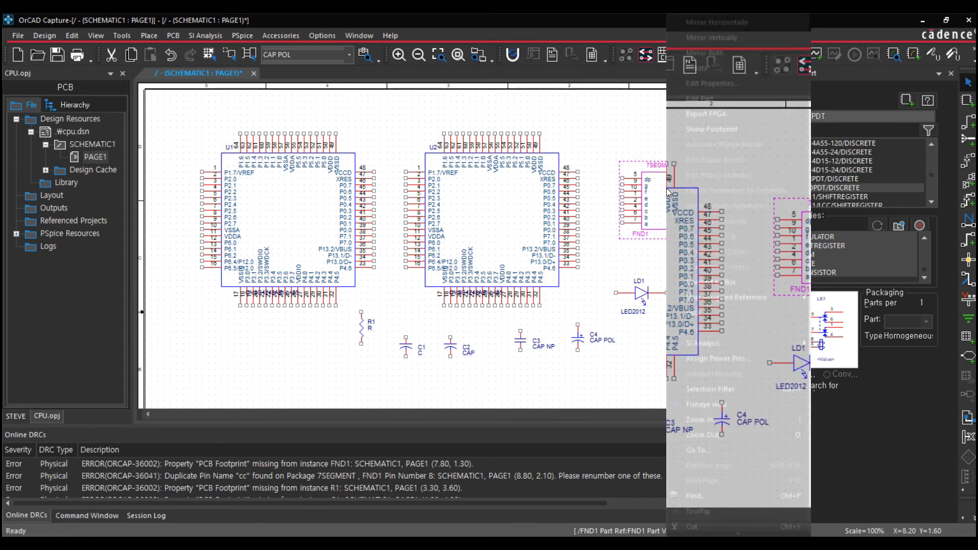
click(715, 21)
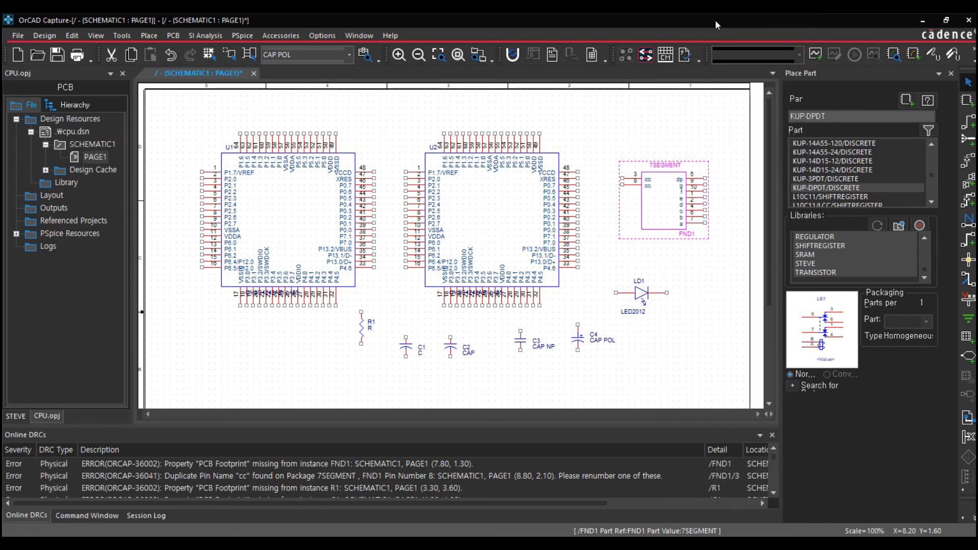
click(666, 146)
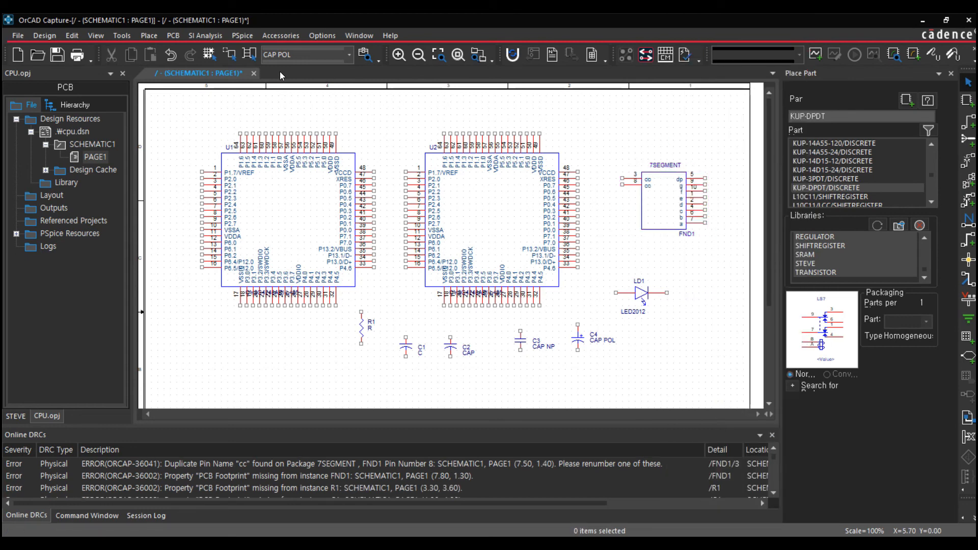
Undo the mirroring of FND1 and the deletion of the horizontal wire segment at R1.
click(171, 55)
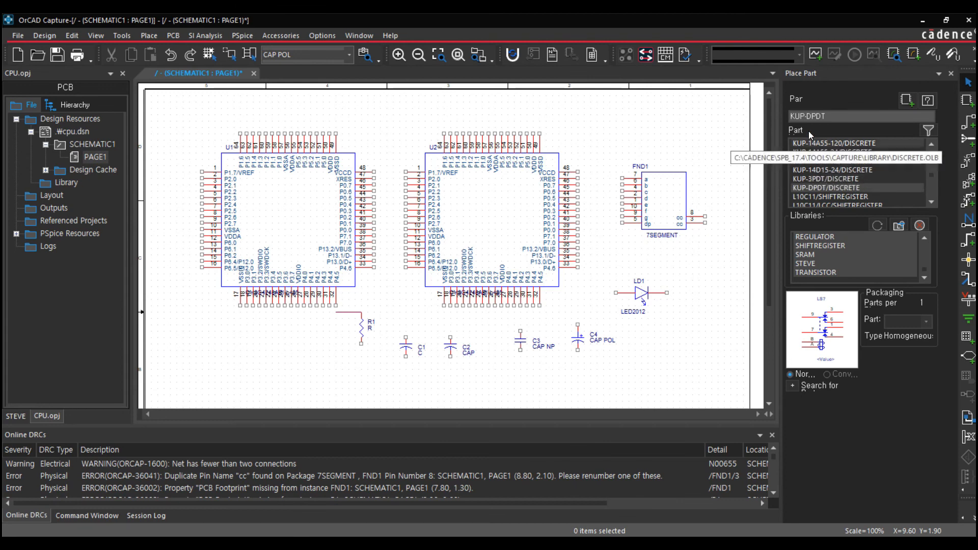
click(898, 103)
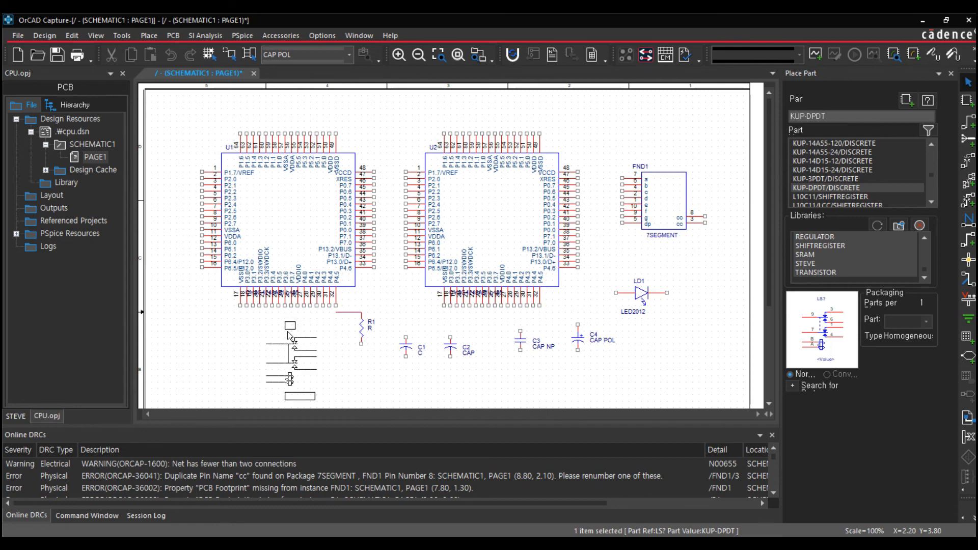
key(v)
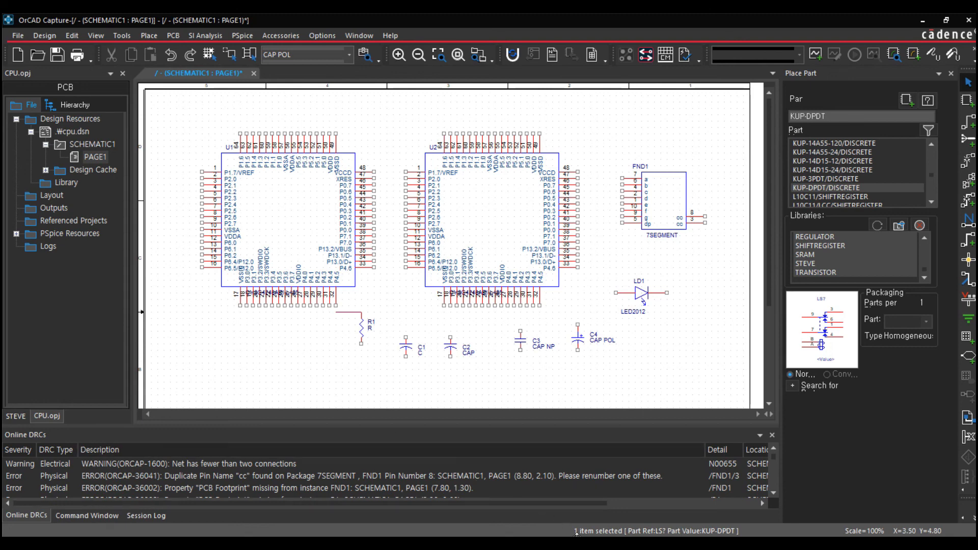
click(541, 324)
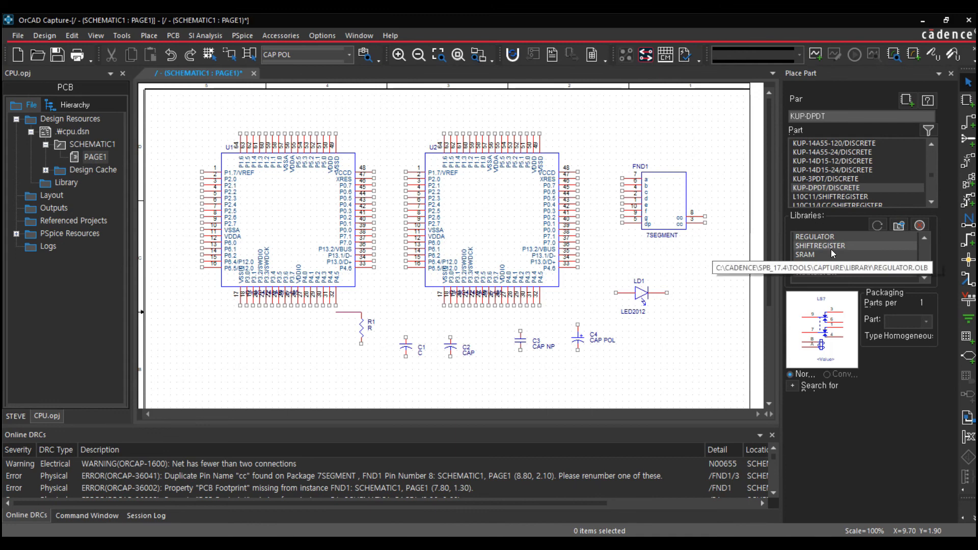
Remove every library except the Design Cache from the list of configured part libraries.
click(919, 227)
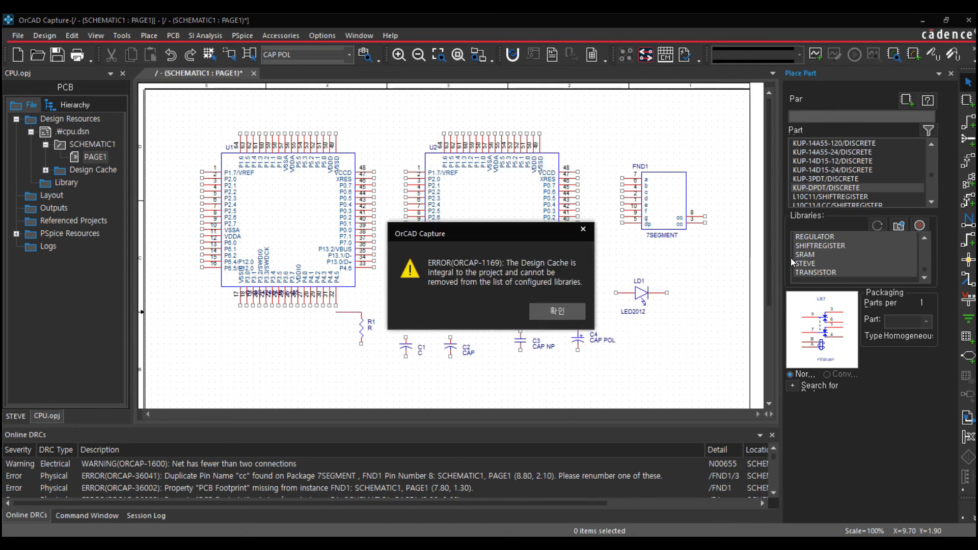
click(573, 314)
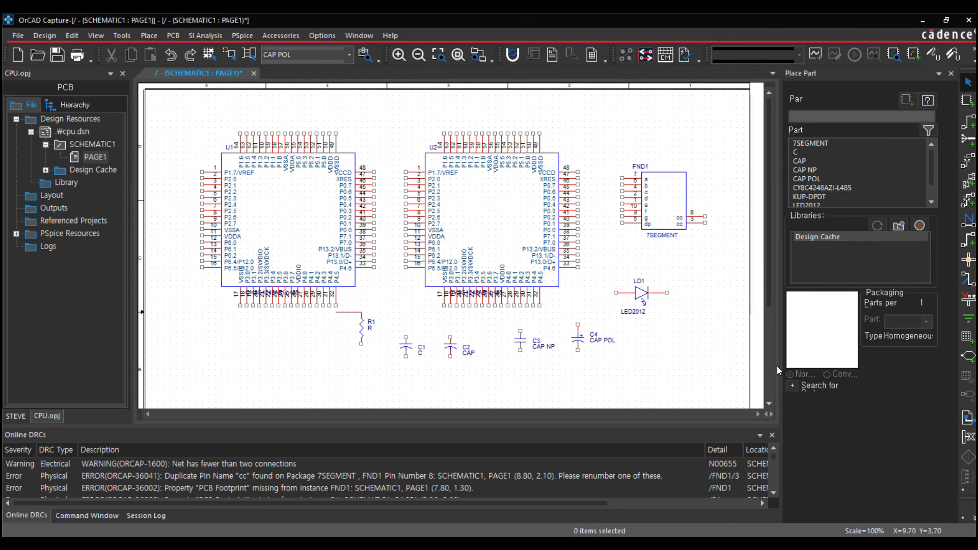
Search the Capture library path for 7segment, add the STEVE.OLB library to the configured libraries, and collapse the part search.
click(794, 386)
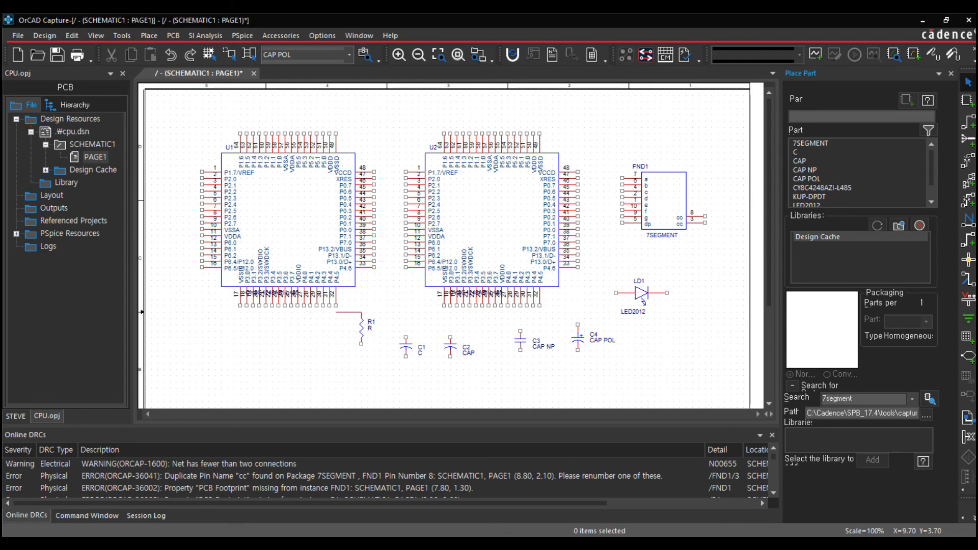
click(928, 399)
click(800, 435)
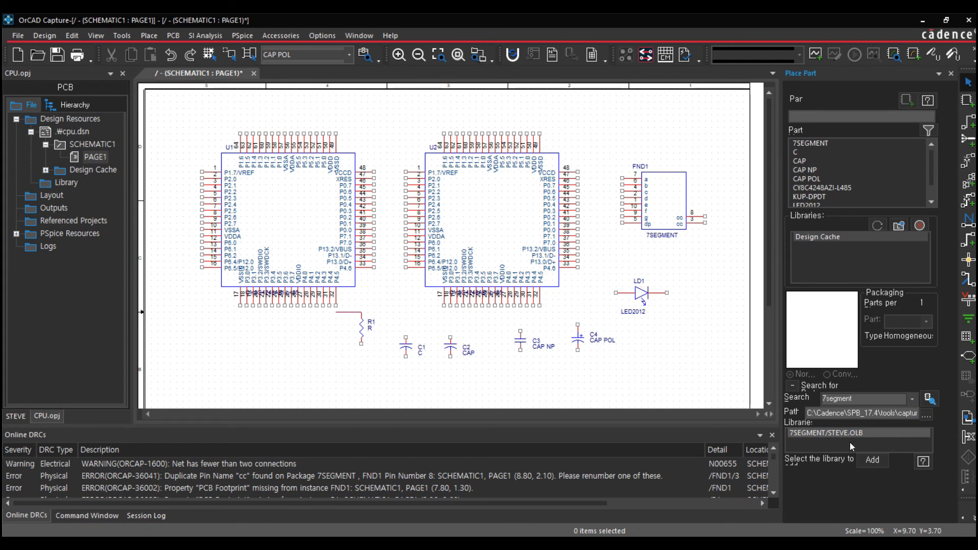
click(872, 460)
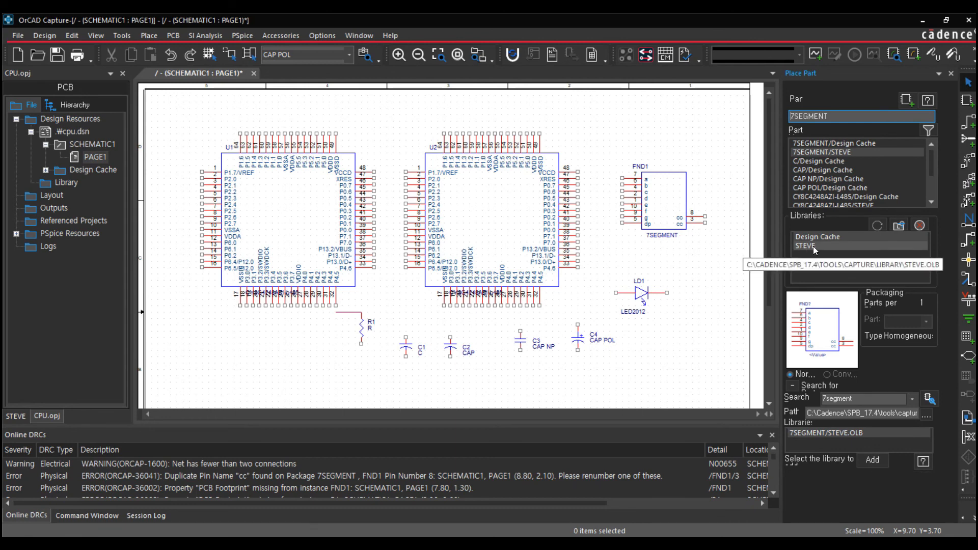
click(793, 386)
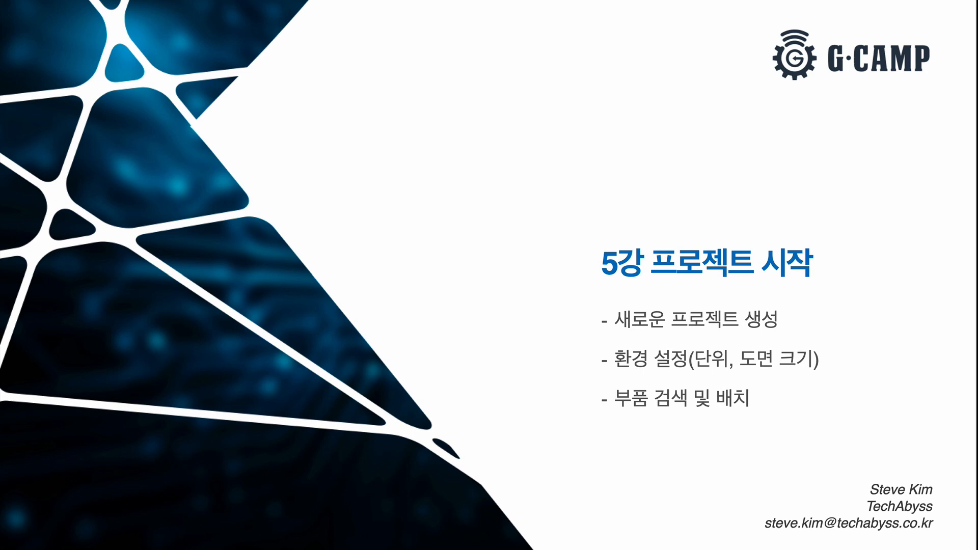